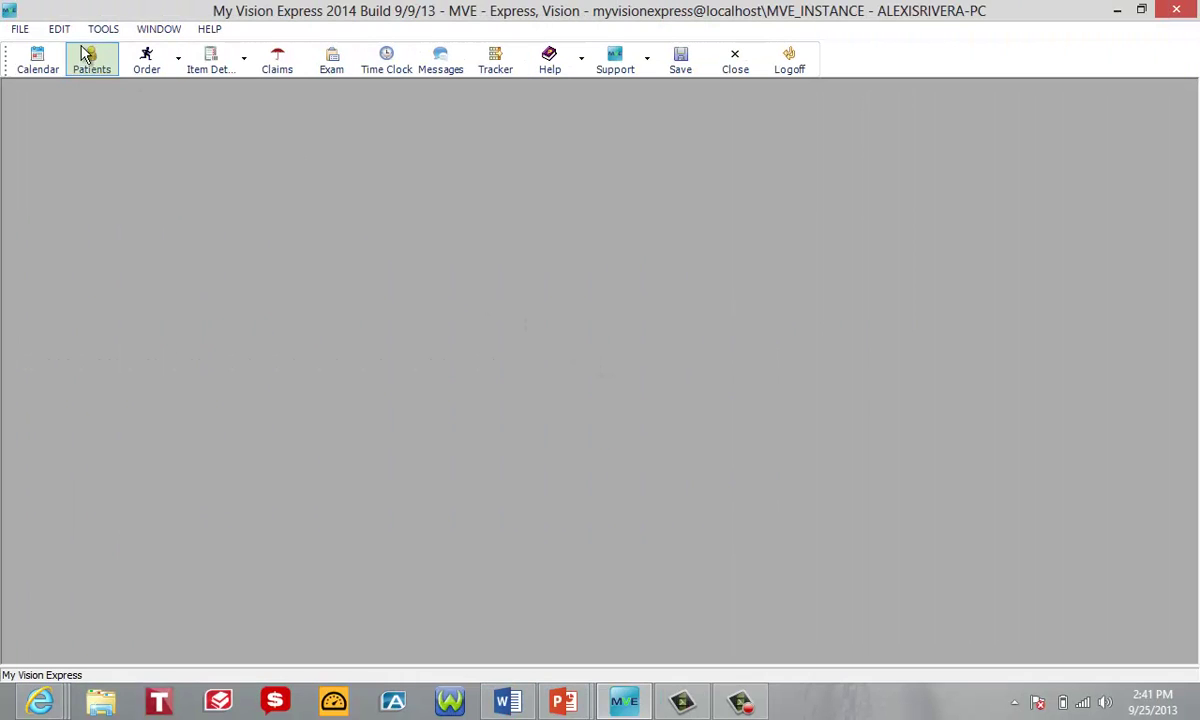
- Open the company information setup in a maximized window and display the location settings
left_click(20, 29)
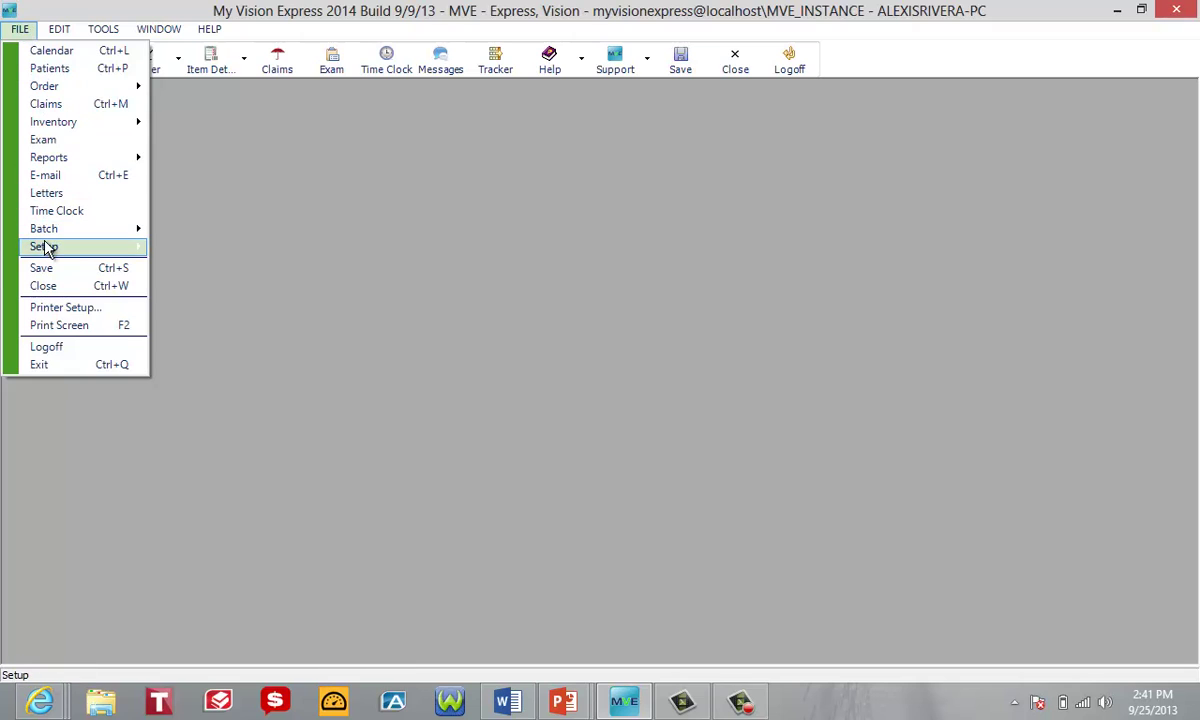
mouse_move(45, 246)
left_click(207, 318)
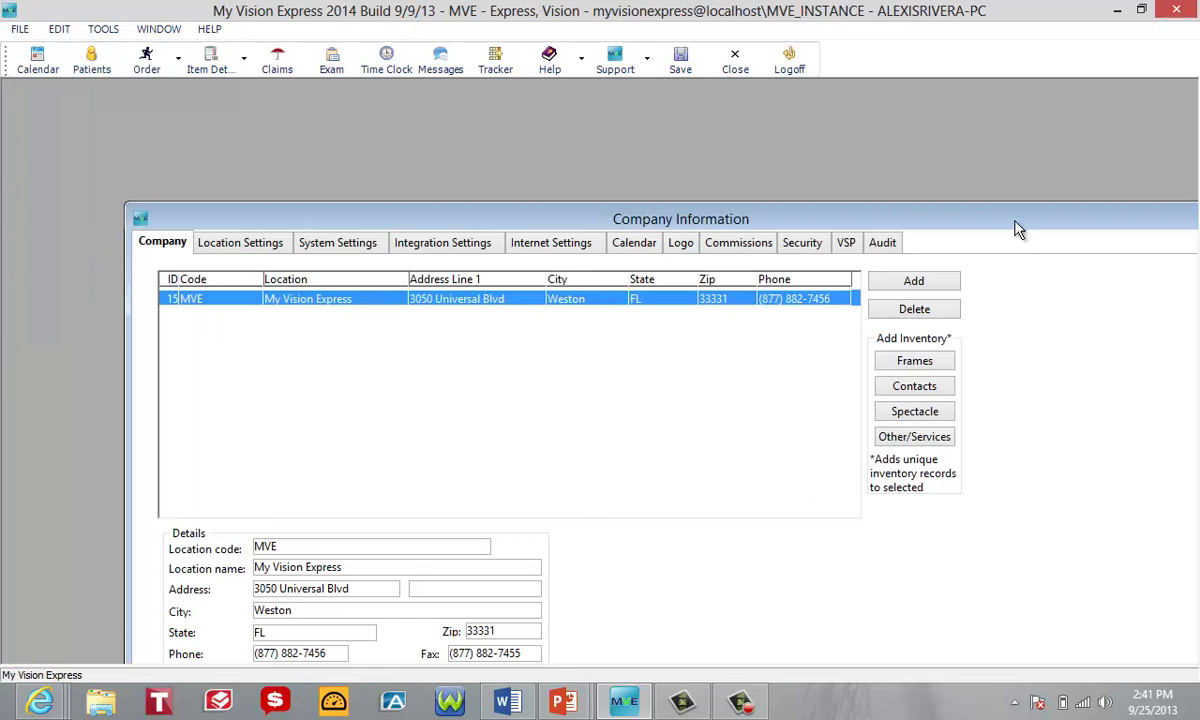
left_click_drag(1018, 225, 905, 151)
double_click(1058, 140)
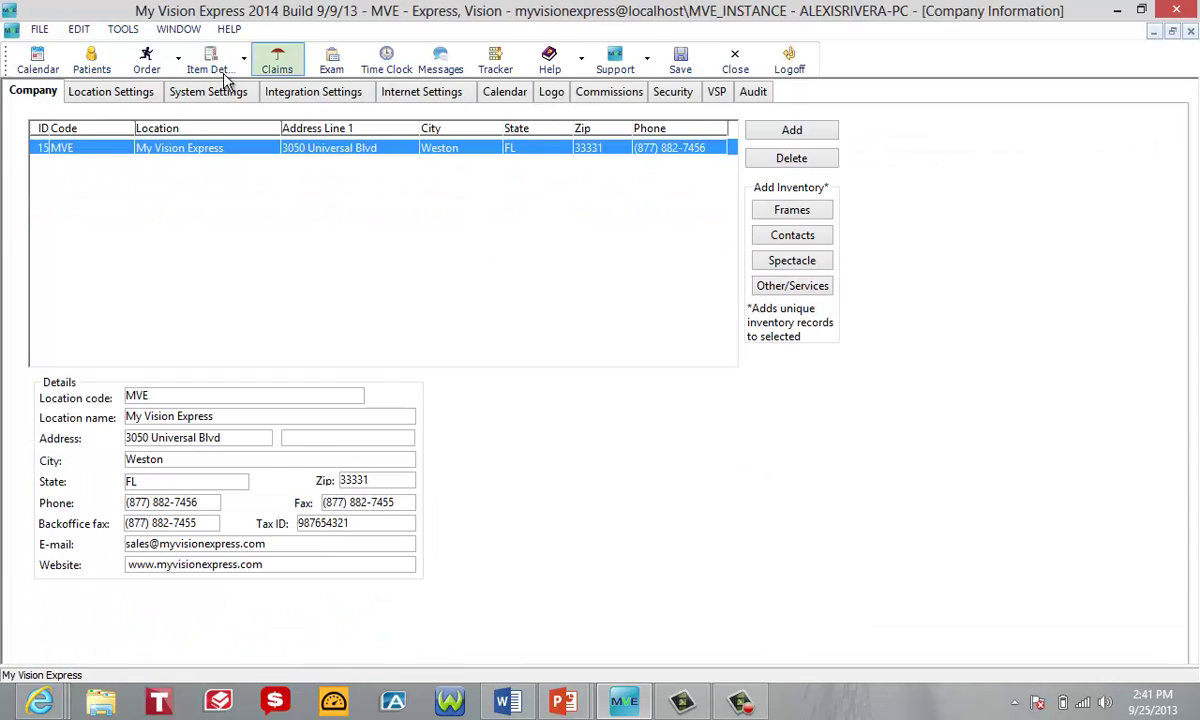
left_click(123, 93)
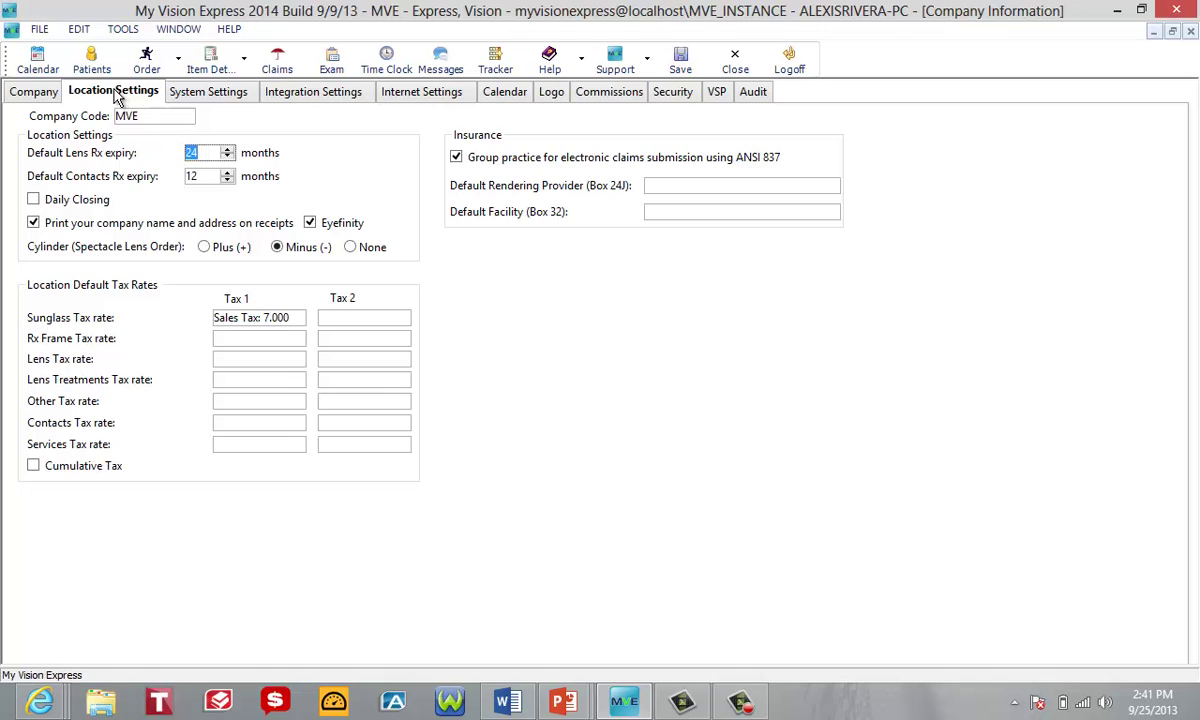
- Enable the Daily Closing feature for the MVE location, save the settings and exit the application
left_click(34, 200)
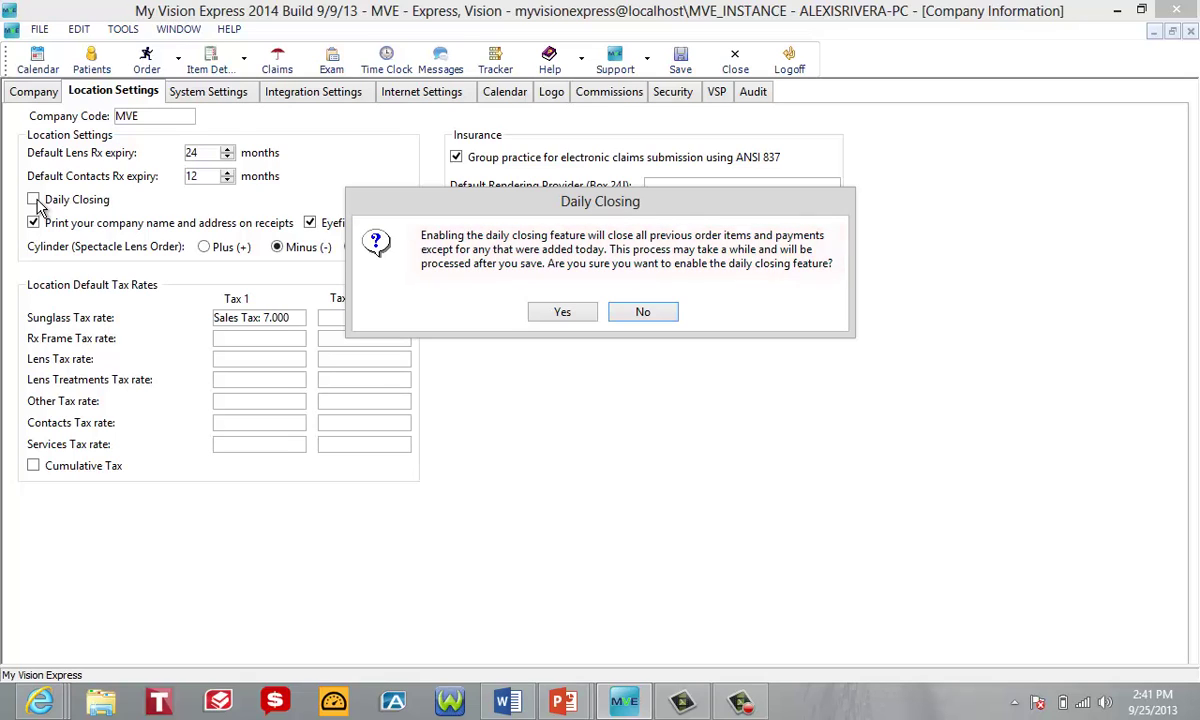
left_click(561, 325)
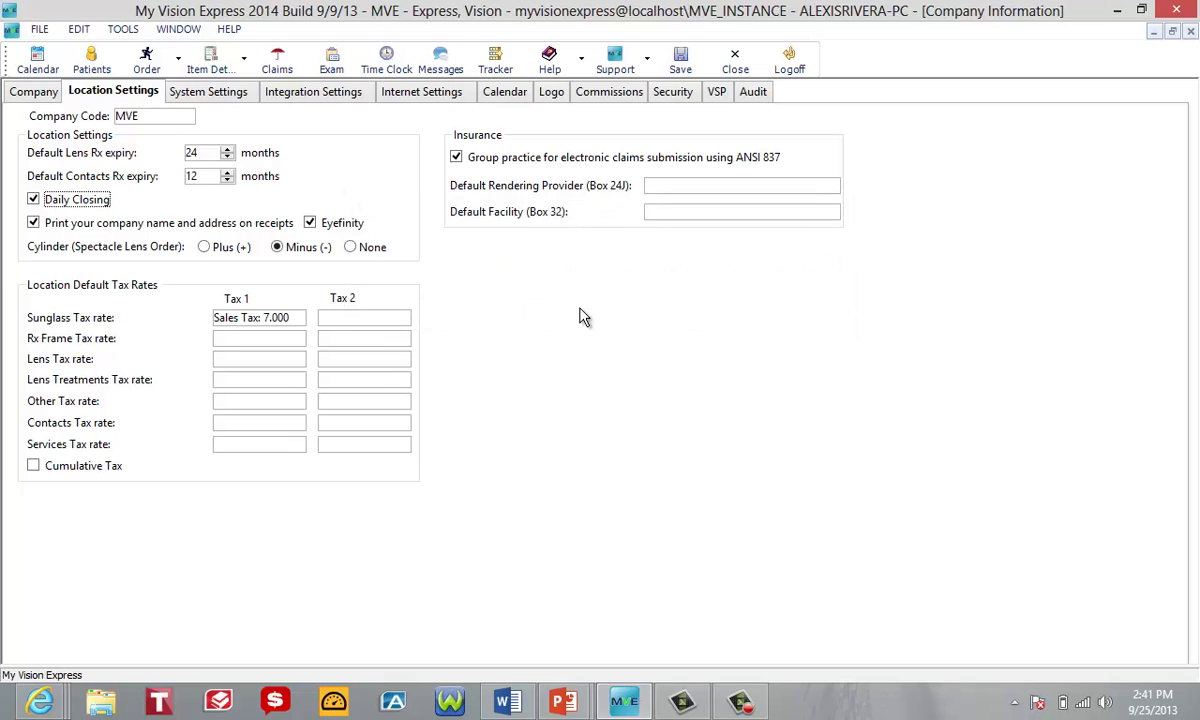
left_click(683, 67)
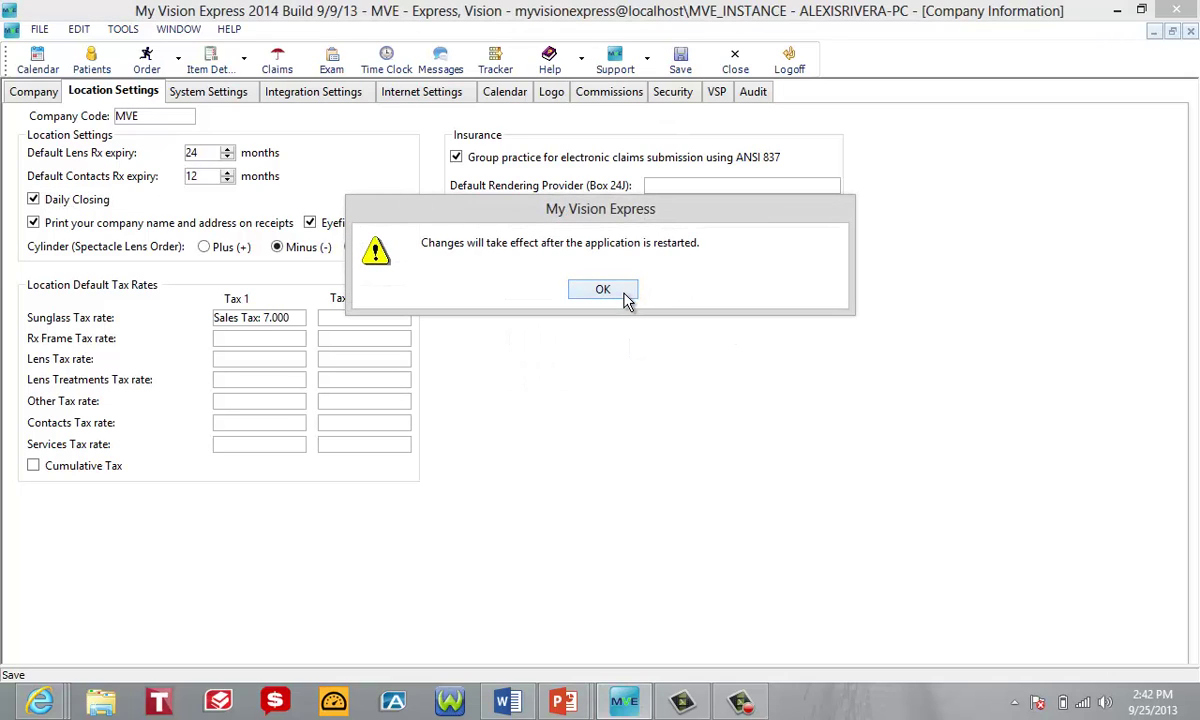
left_click(630, 294)
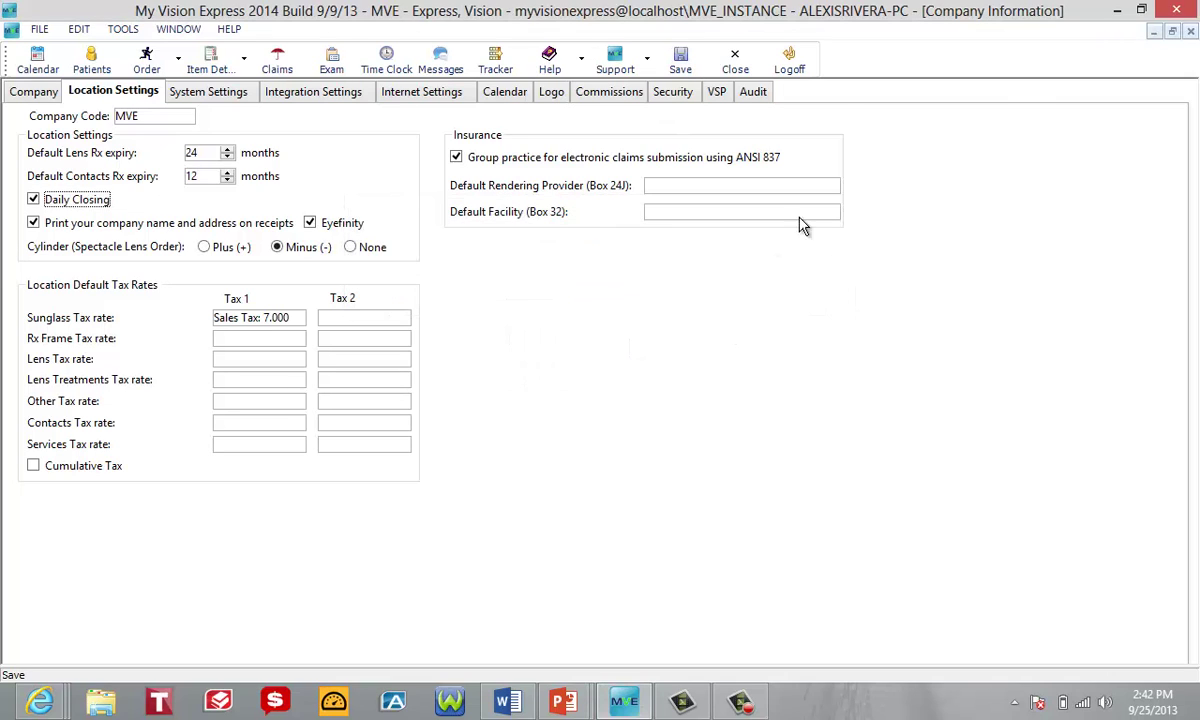
left_click(1175, 10)
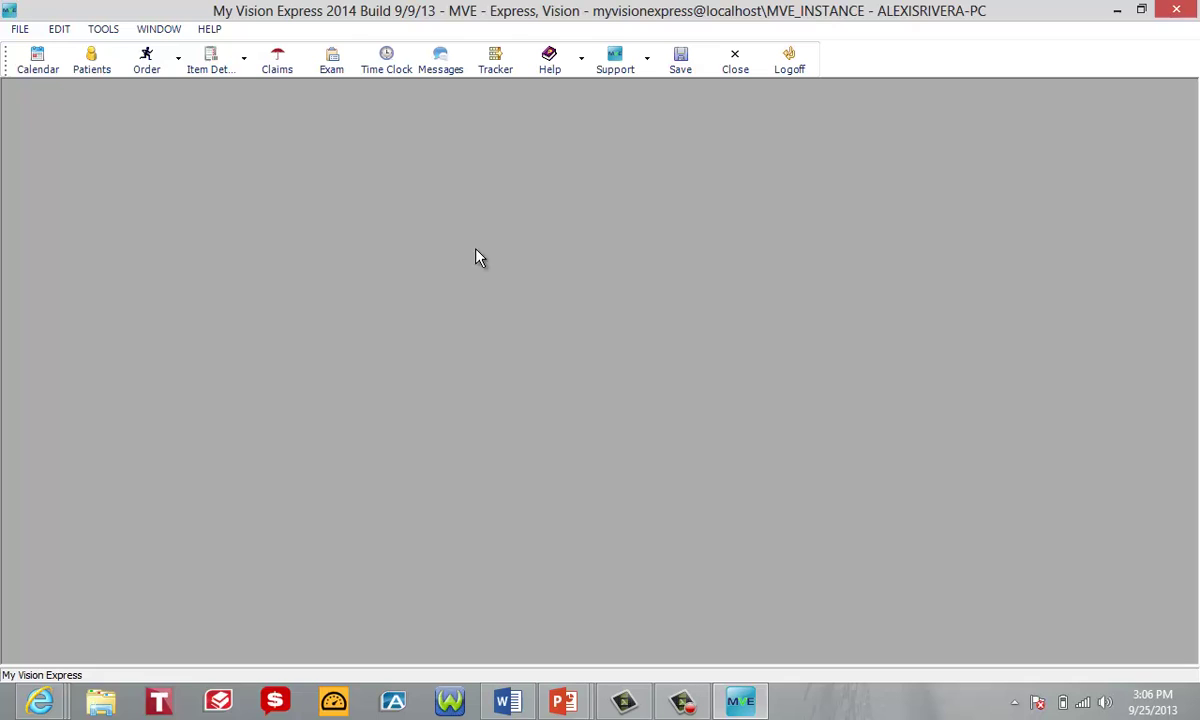
- Open the Daily Closing maintenance and start a new closing for All Stations with posting date 09/25/2013
left_click(105, 29)
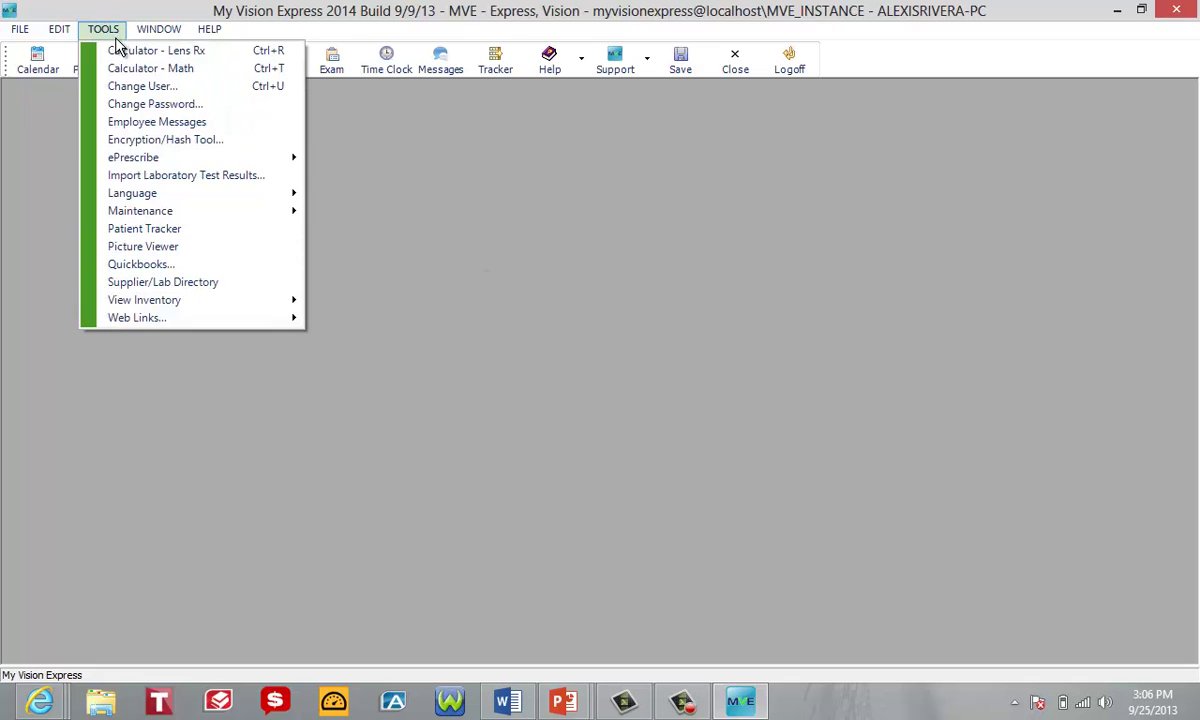
mouse_move(147, 217)
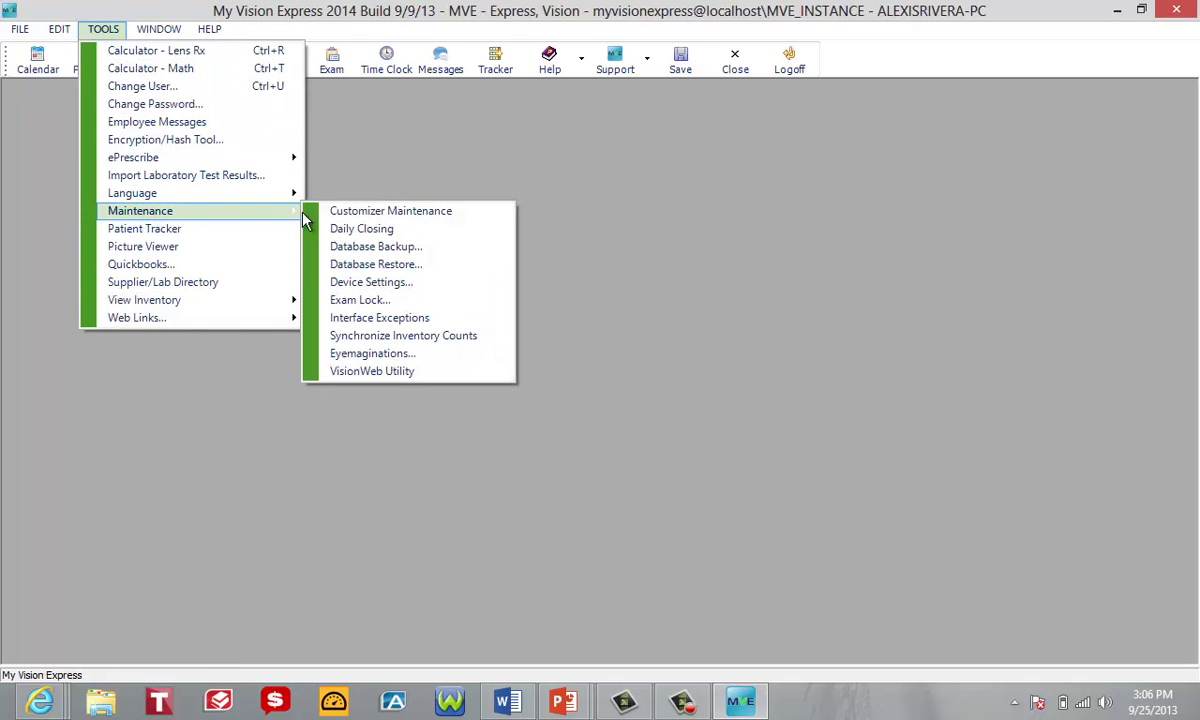
left_click(338, 229)
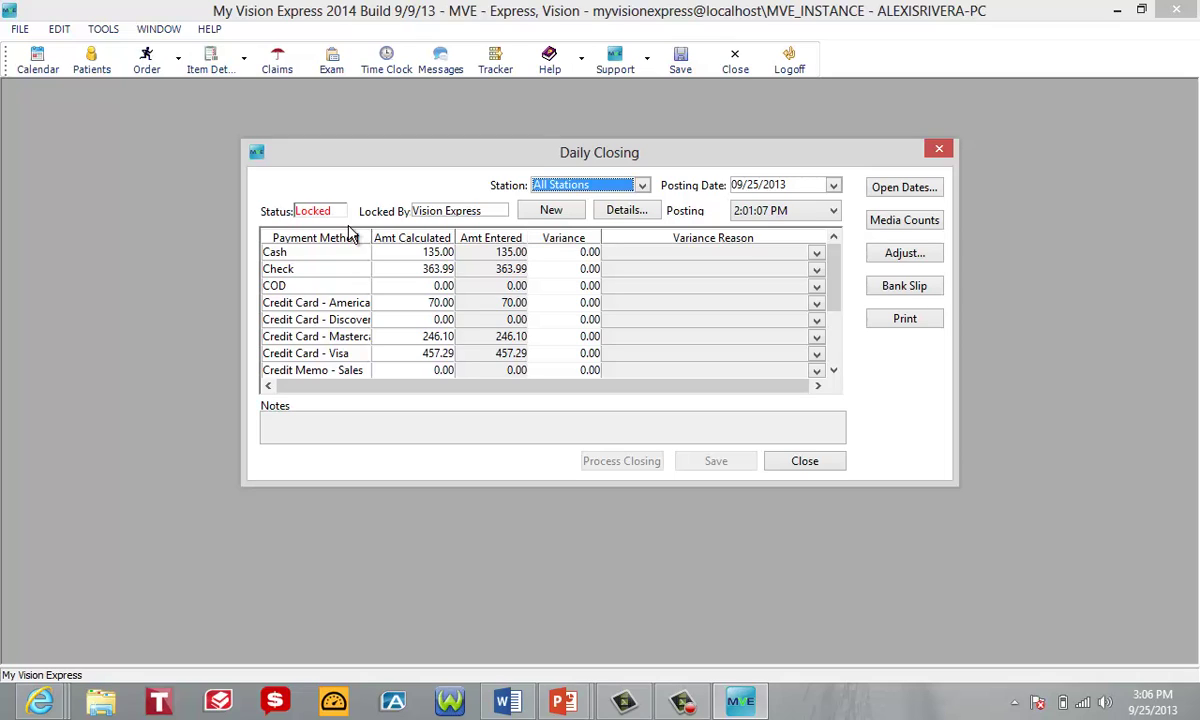
left_click(586, 192)
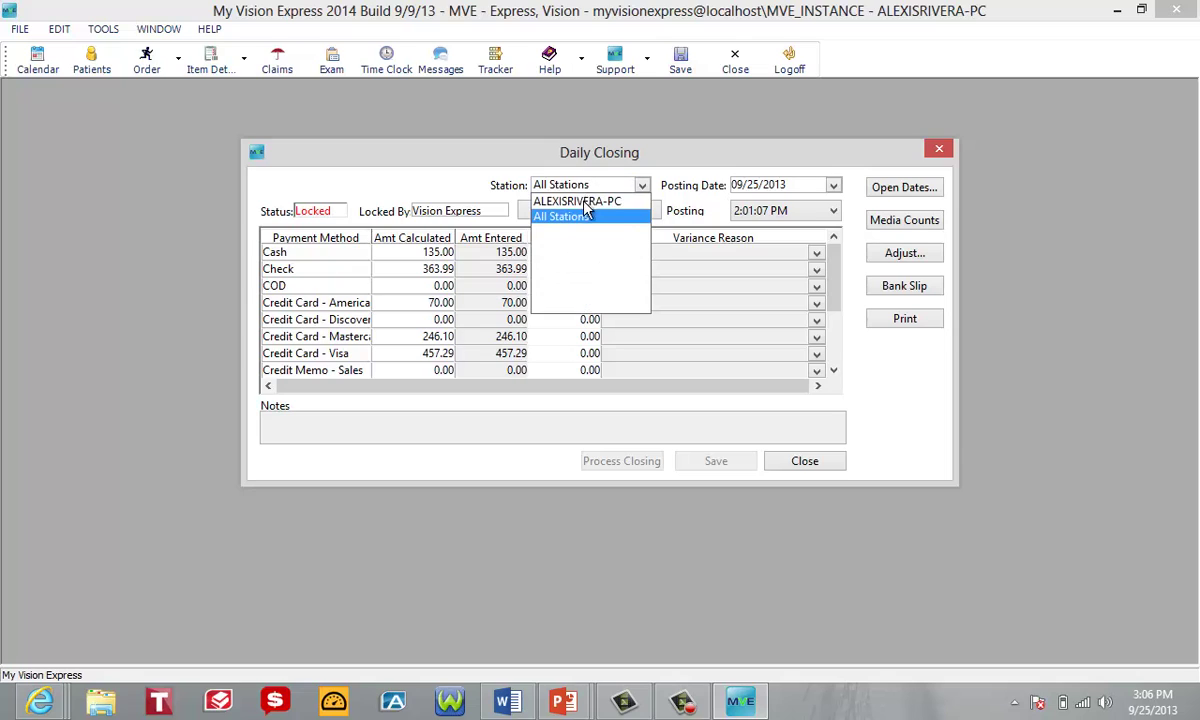
left_click(588, 193)
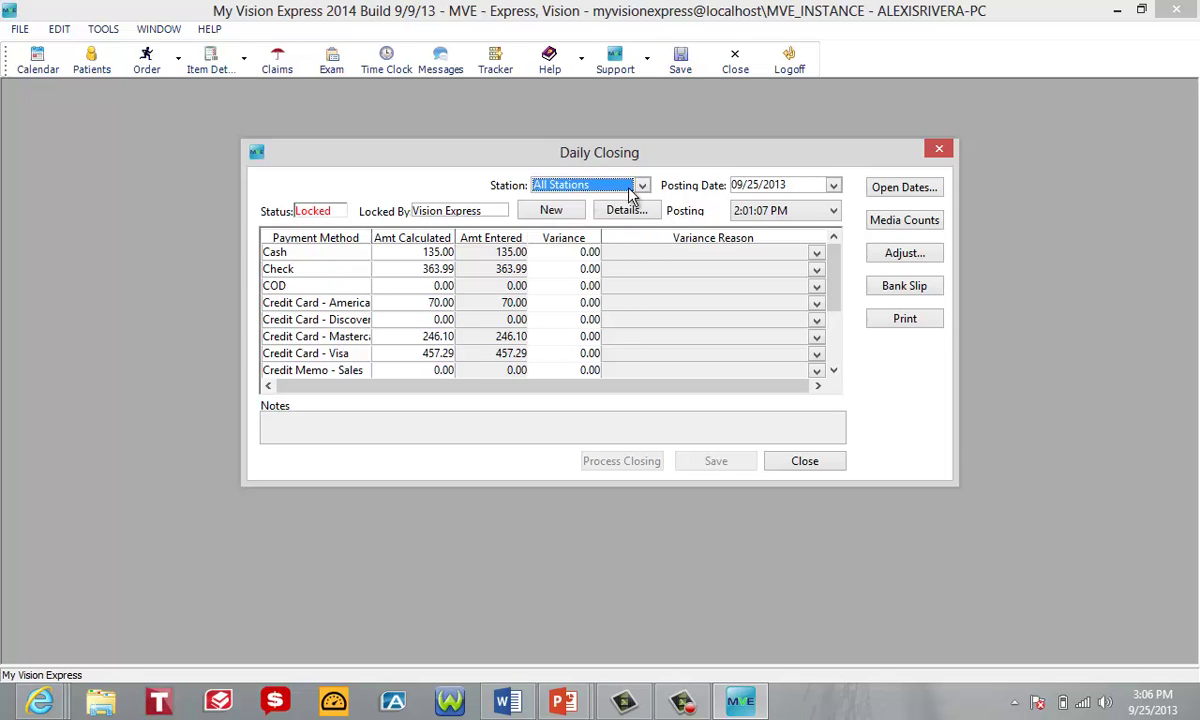
left_click(770, 192)
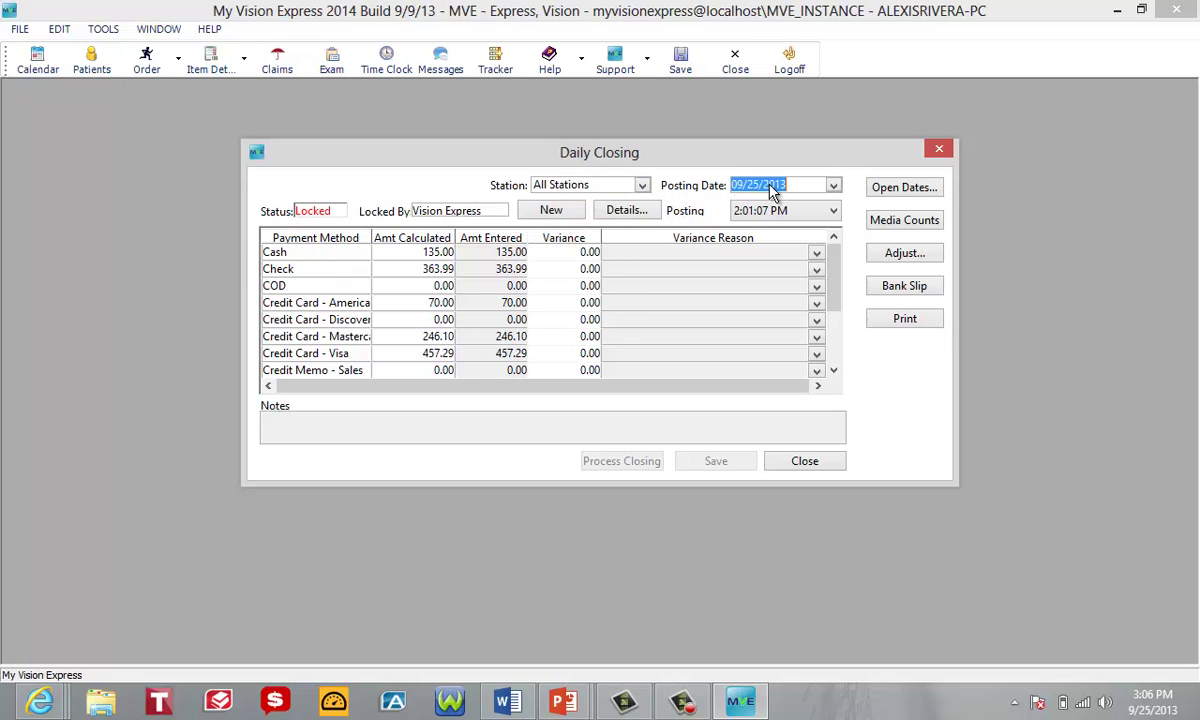
left_click(545, 214)
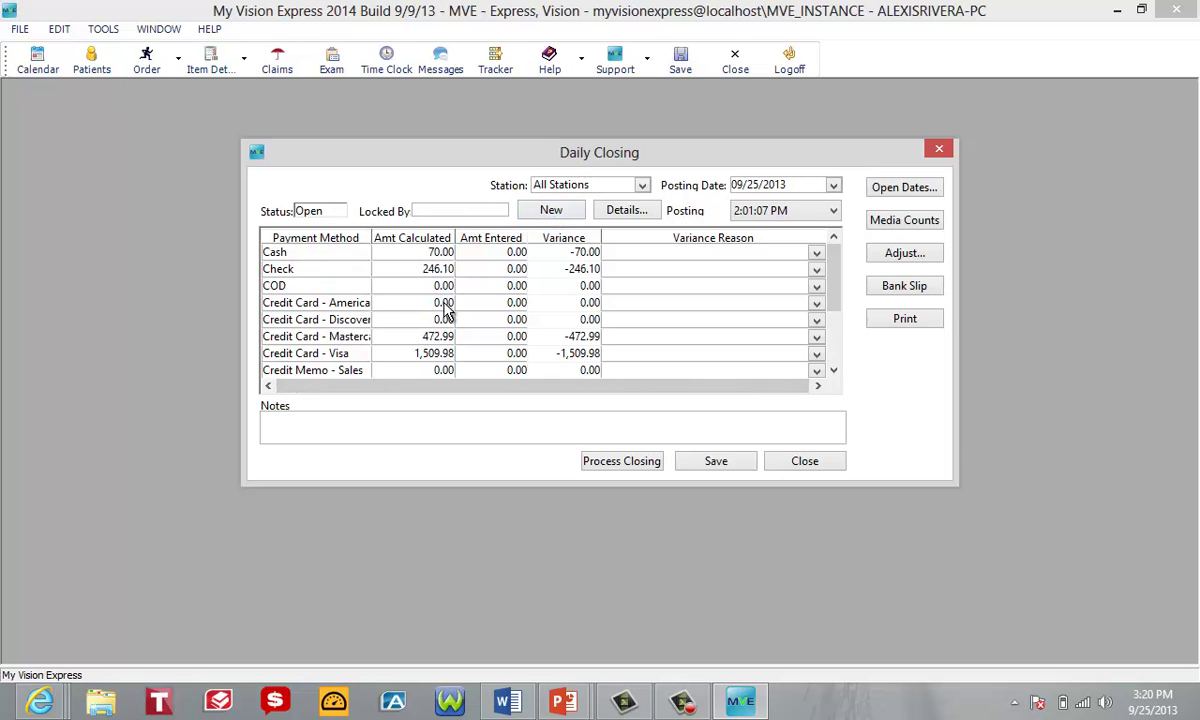
- Review the closing's charge and adjustment details, and open the entered amount for Cash for editing
left_click(640, 211)
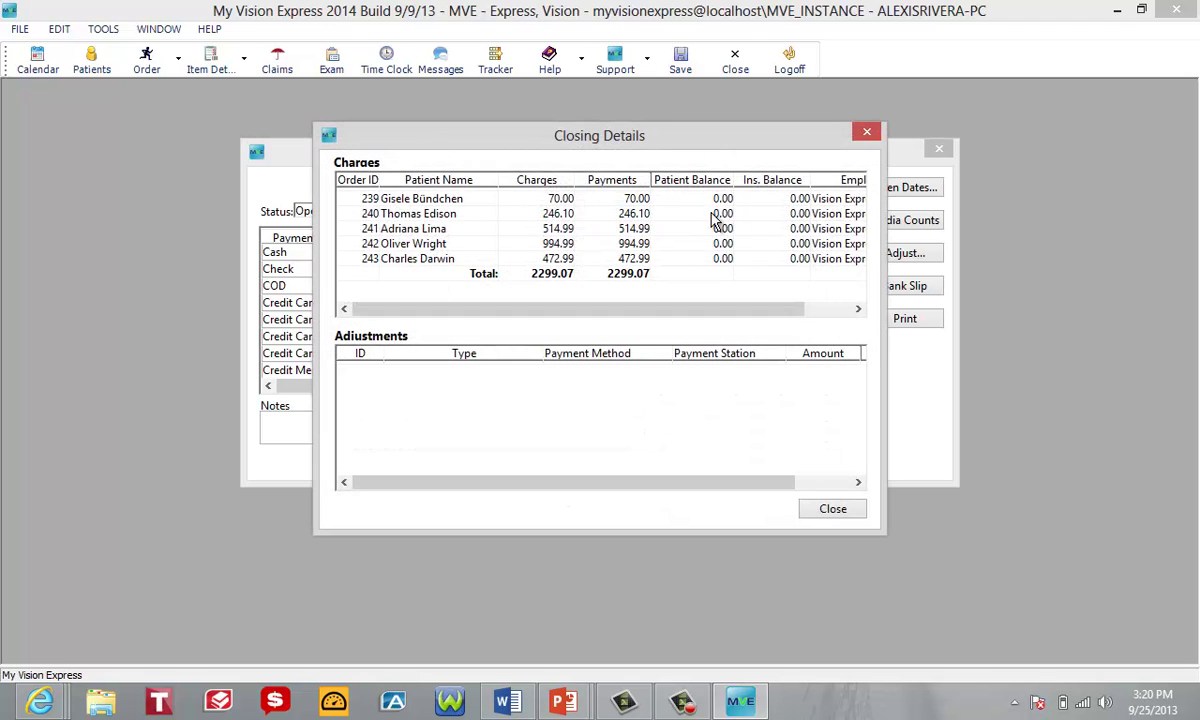
left_click(832, 511)
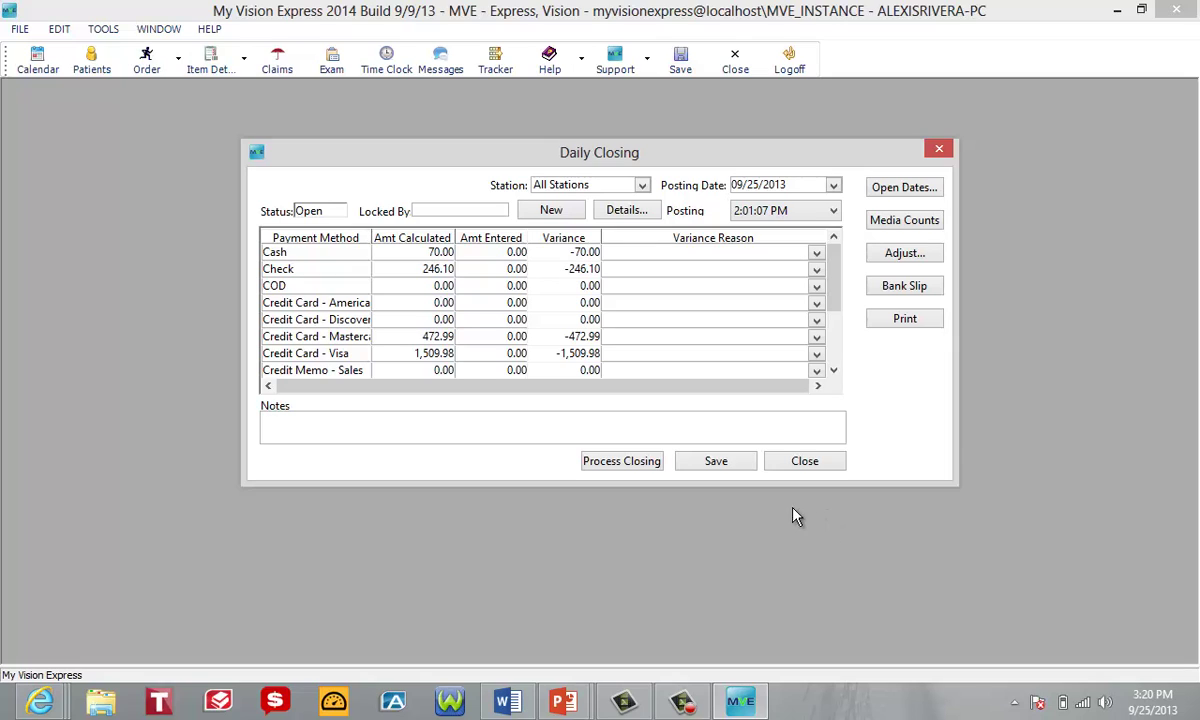
left_click(499, 243)
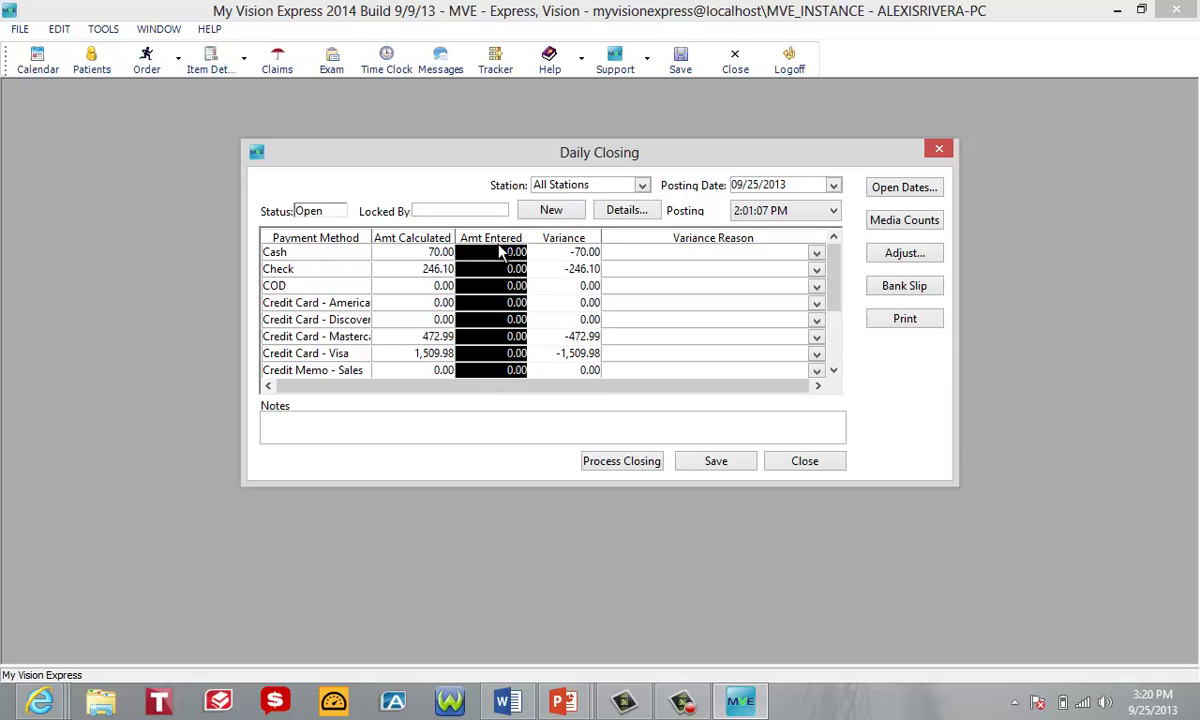
left_click(499, 253)
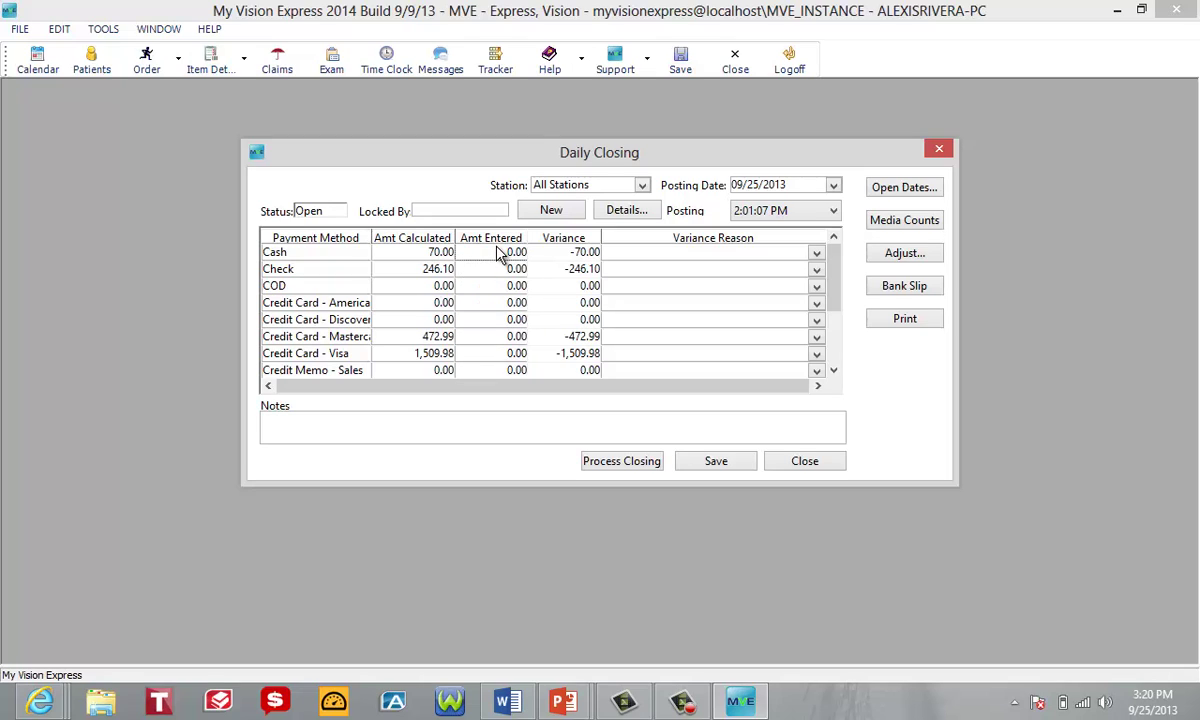
left_click(499, 253)
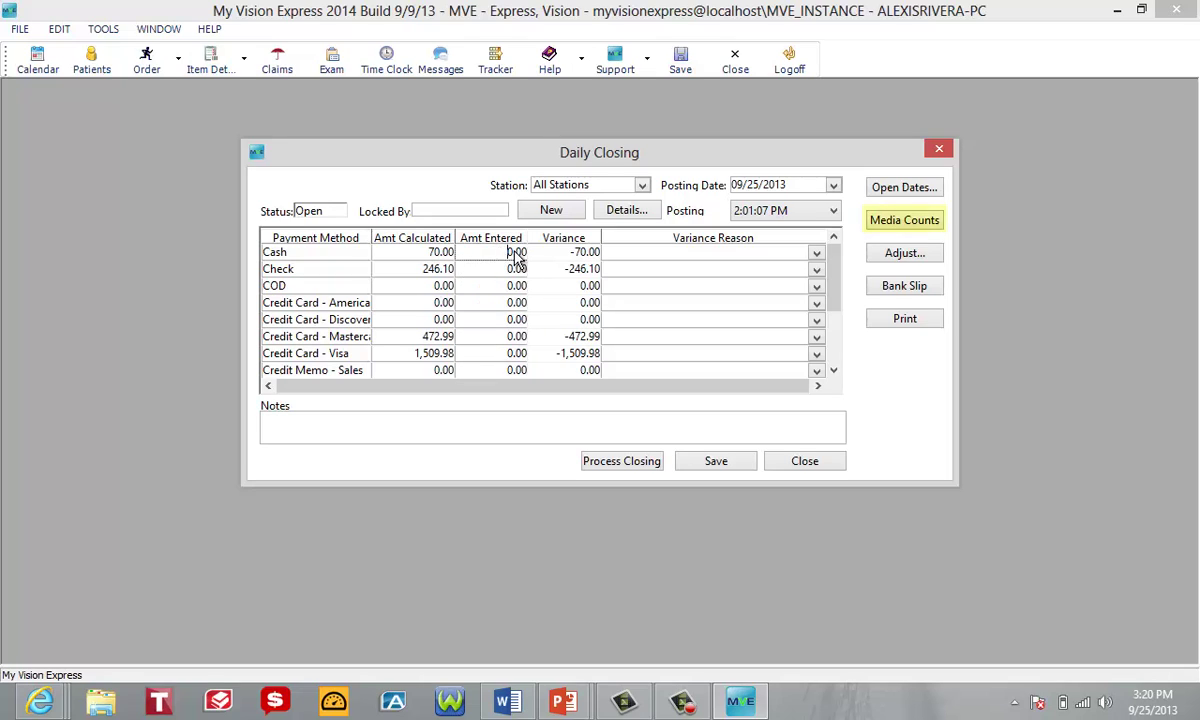
- Open the closing's media counts, agreeing to save the record and auto-fill the check payments, and accept the check details
left_click(922, 229)
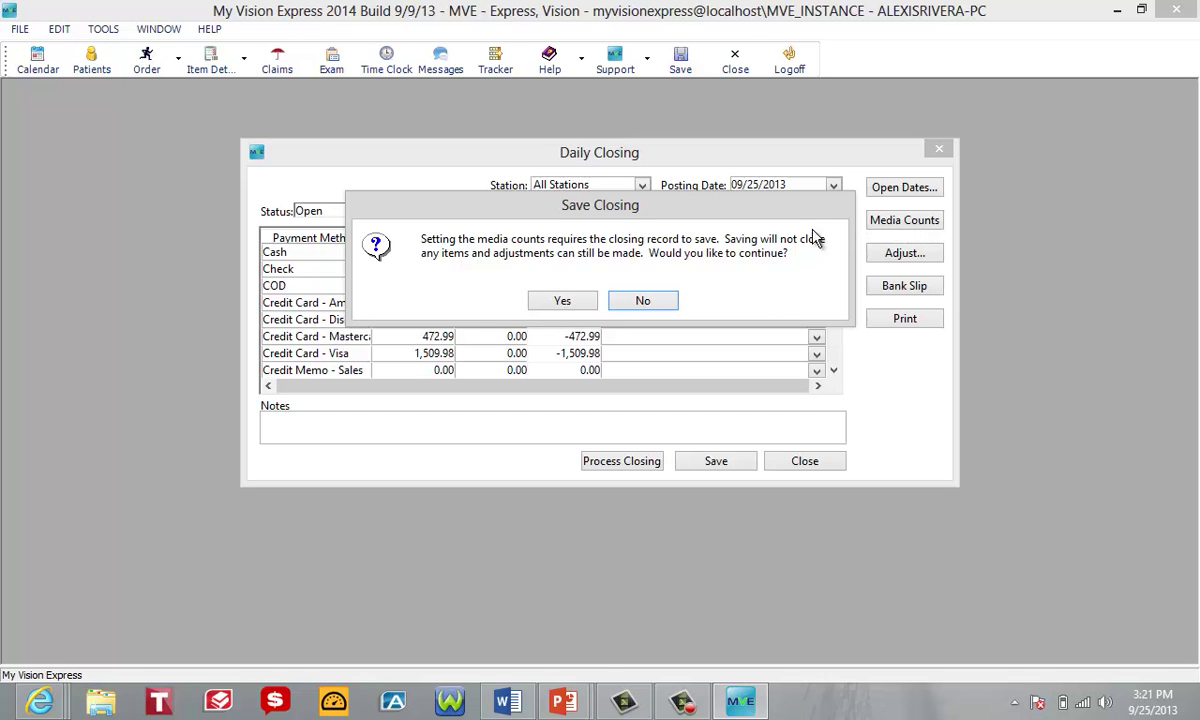
left_click(563, 302)
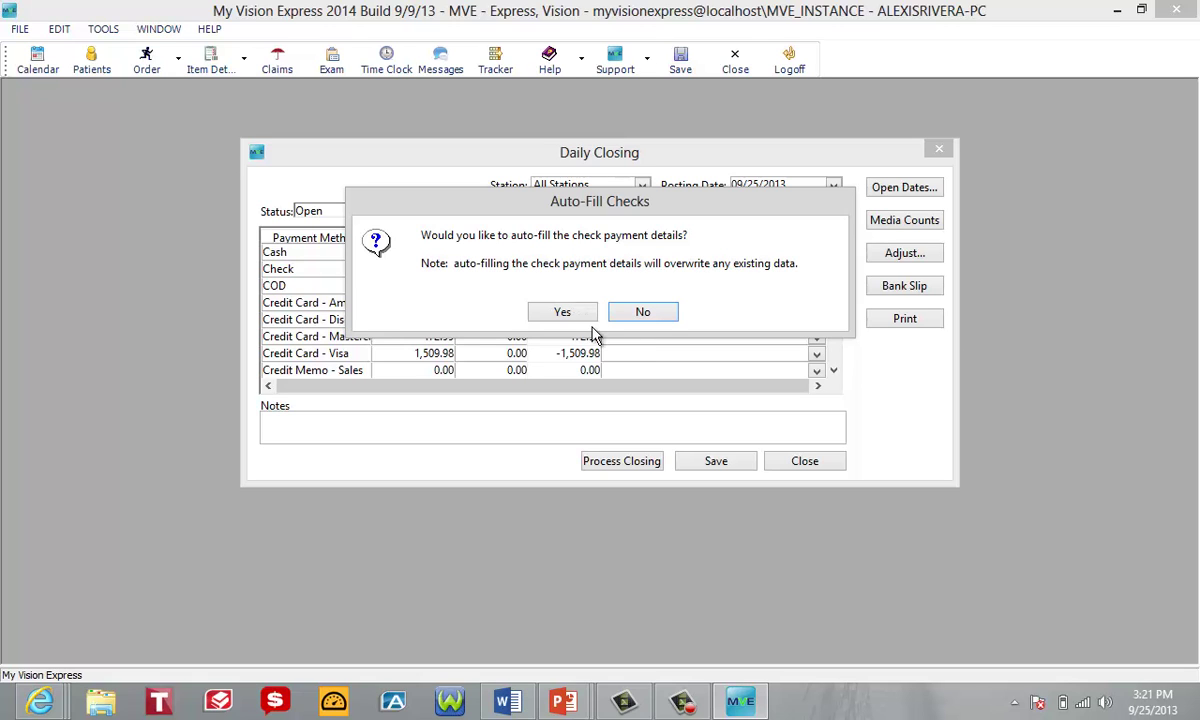
left_click(572, 318)
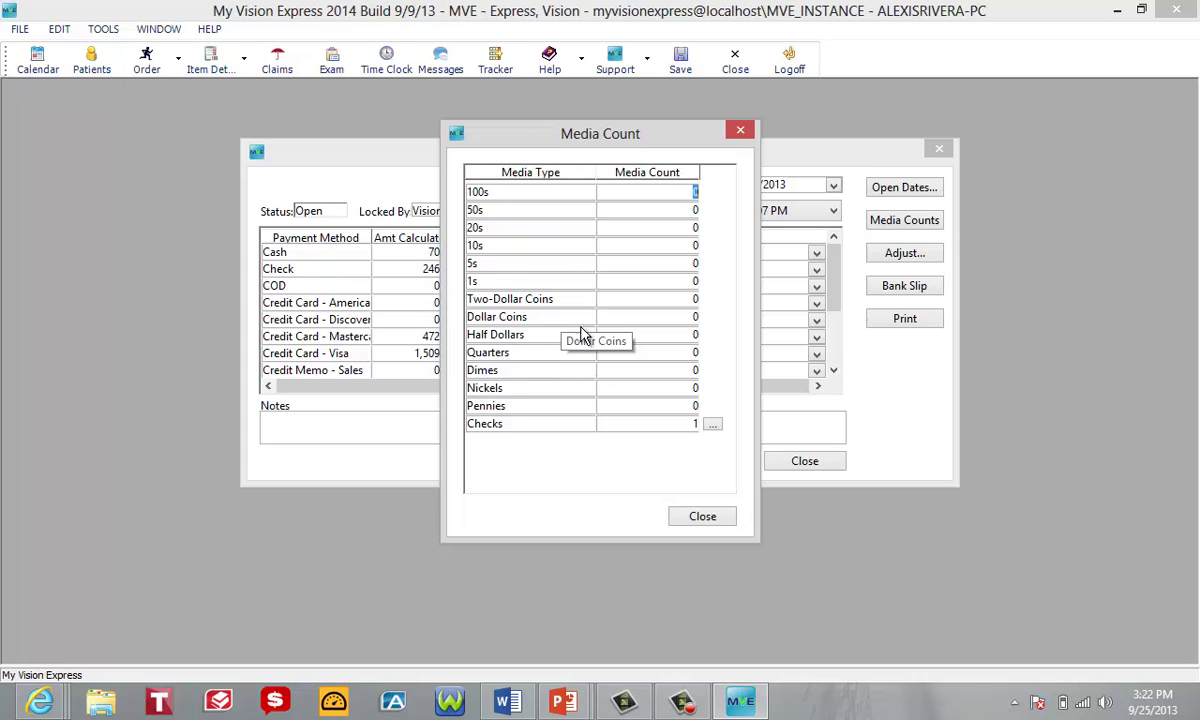
left_click(713, 424)
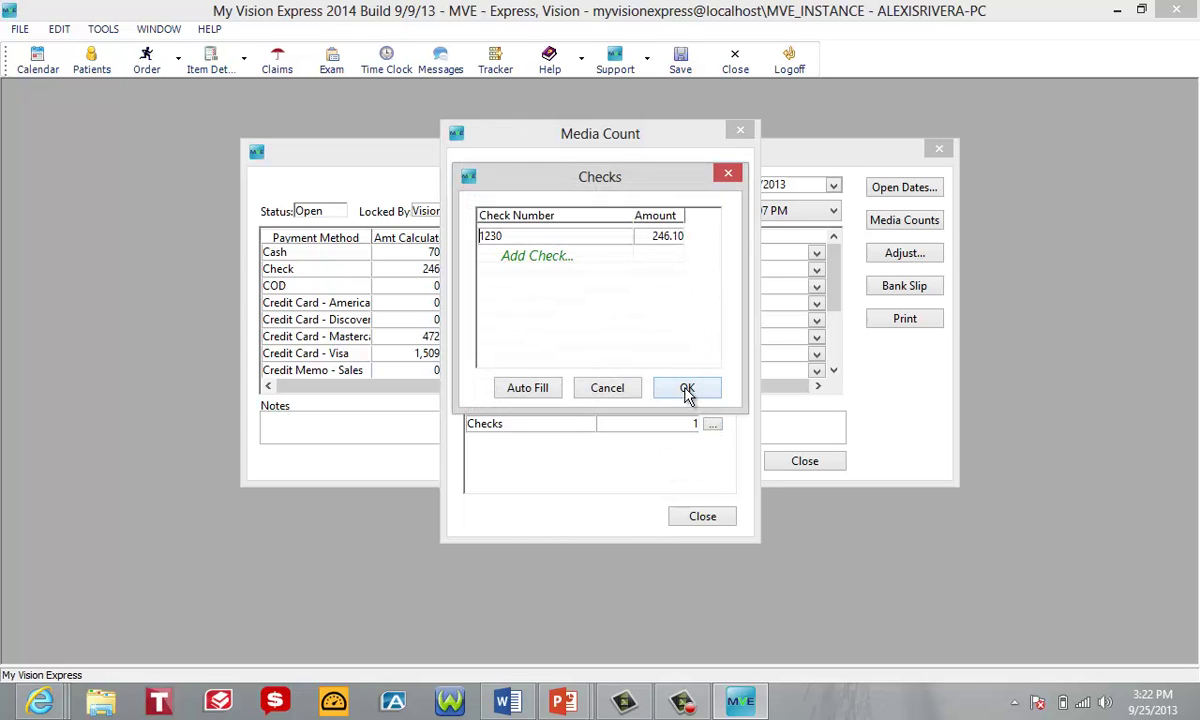
left_click(687, 389)
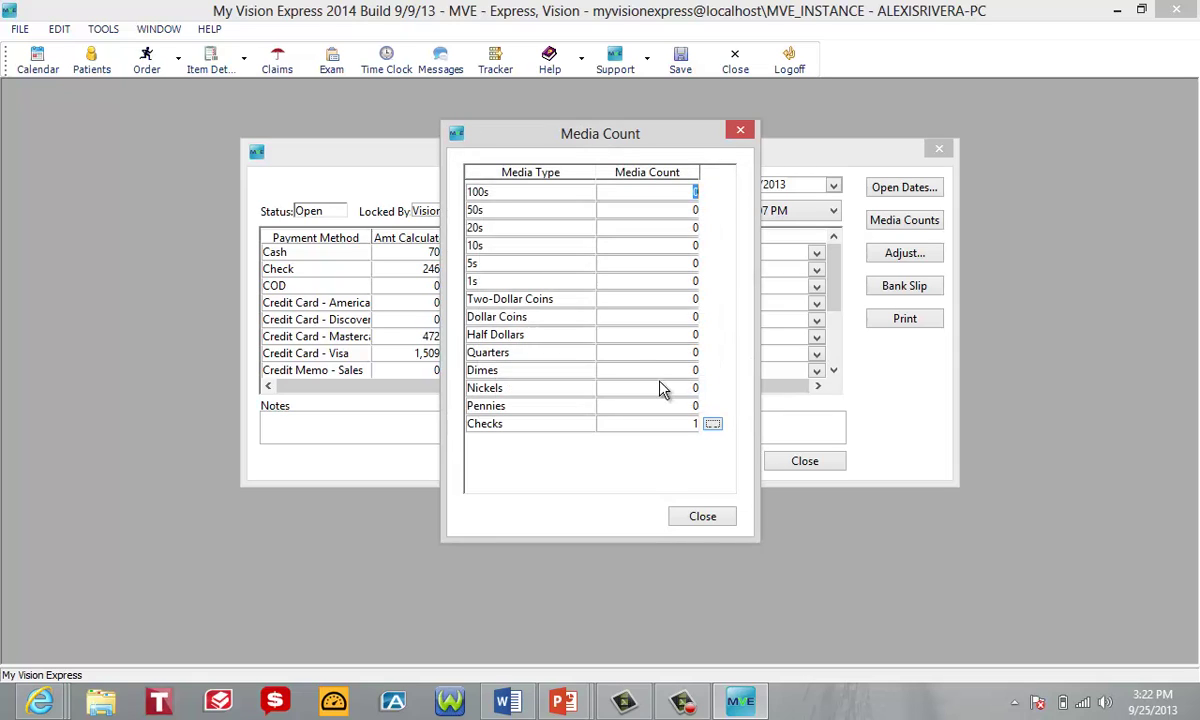
- Set the media counts to 1 for 50s and 1 for 20s, and close the media count
left_click(693, 212)
type("1")
left_click(687, 232)
type("1")
left_click(702, 516)
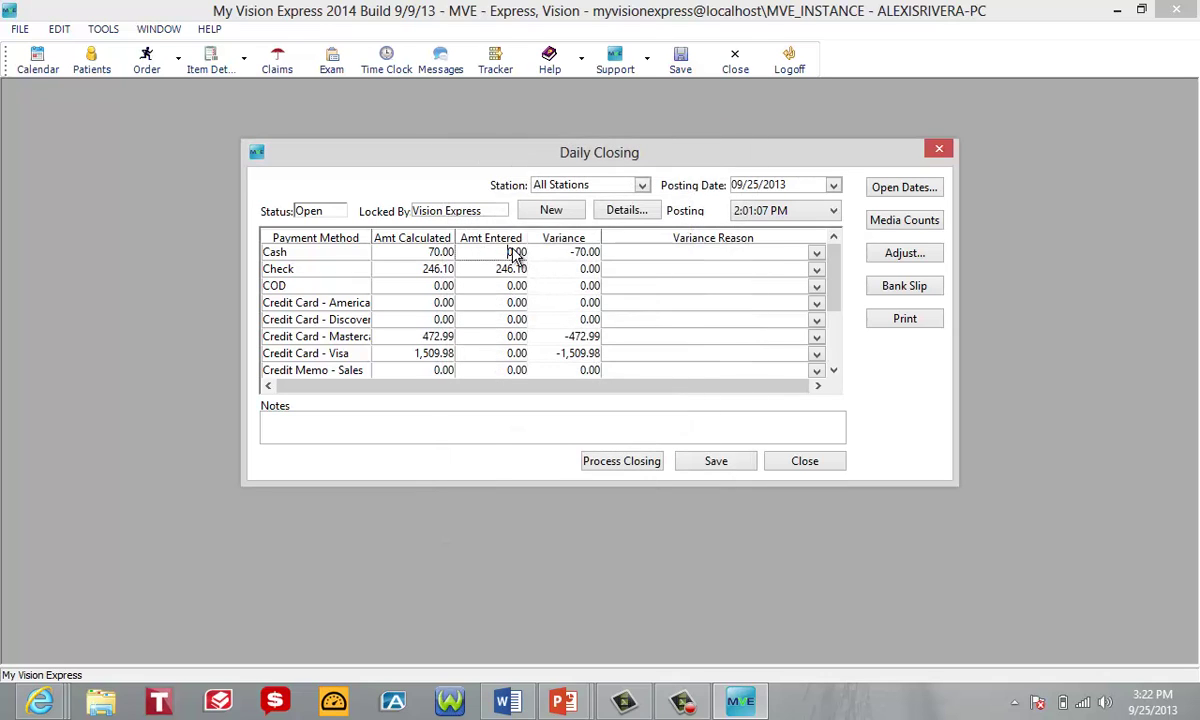
- Enter amounts of 70 for Cash, 472.99 for Mastercard and 1,509.98 for Visa, and check the variance reason options for Cash
type("70")
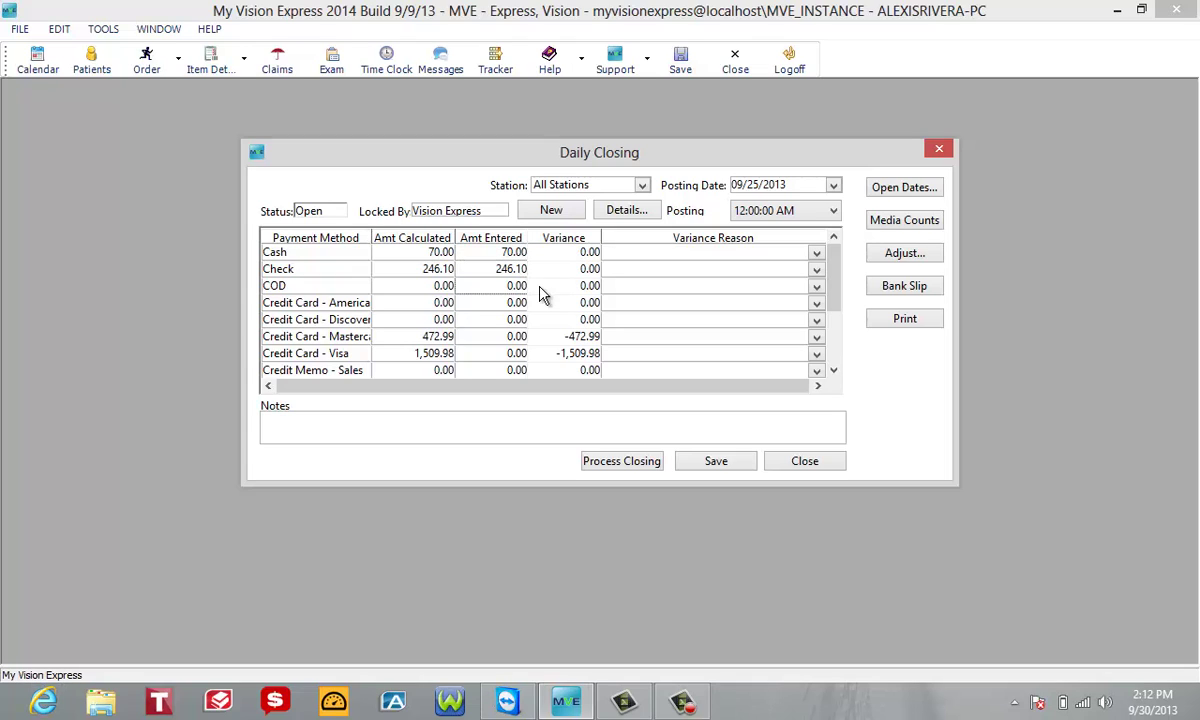
left_click(515, 337)
type("472.99")
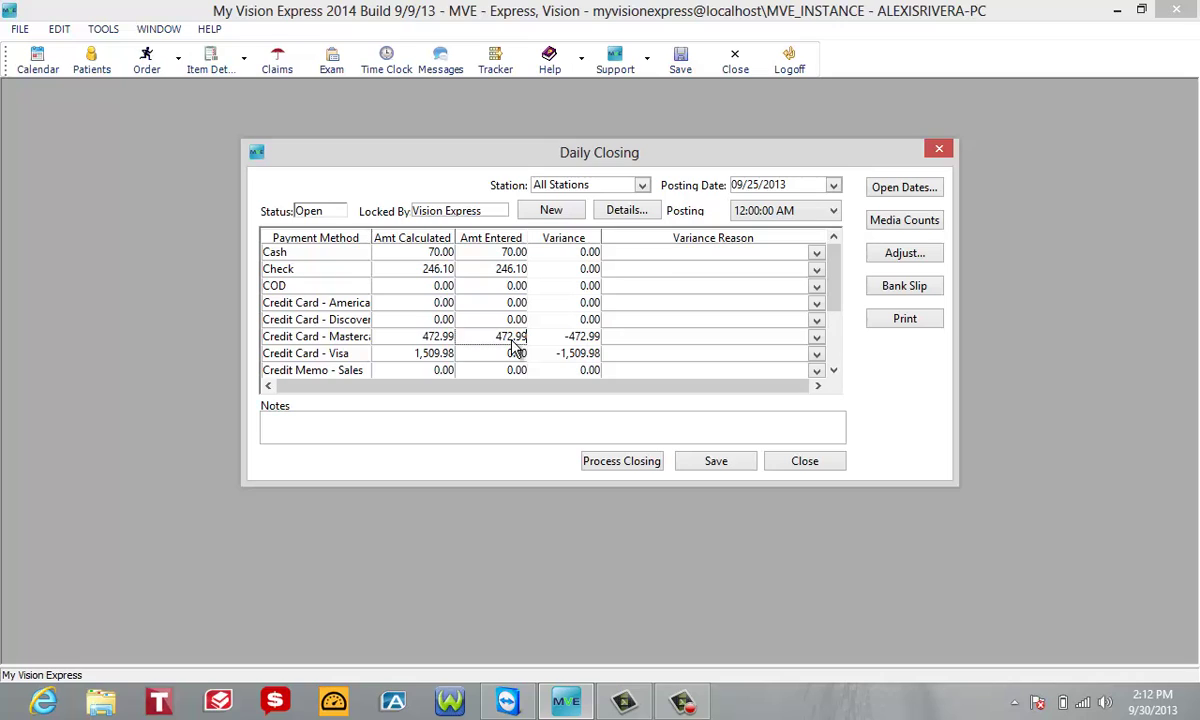
left_click(508, 356)
type("1,509")
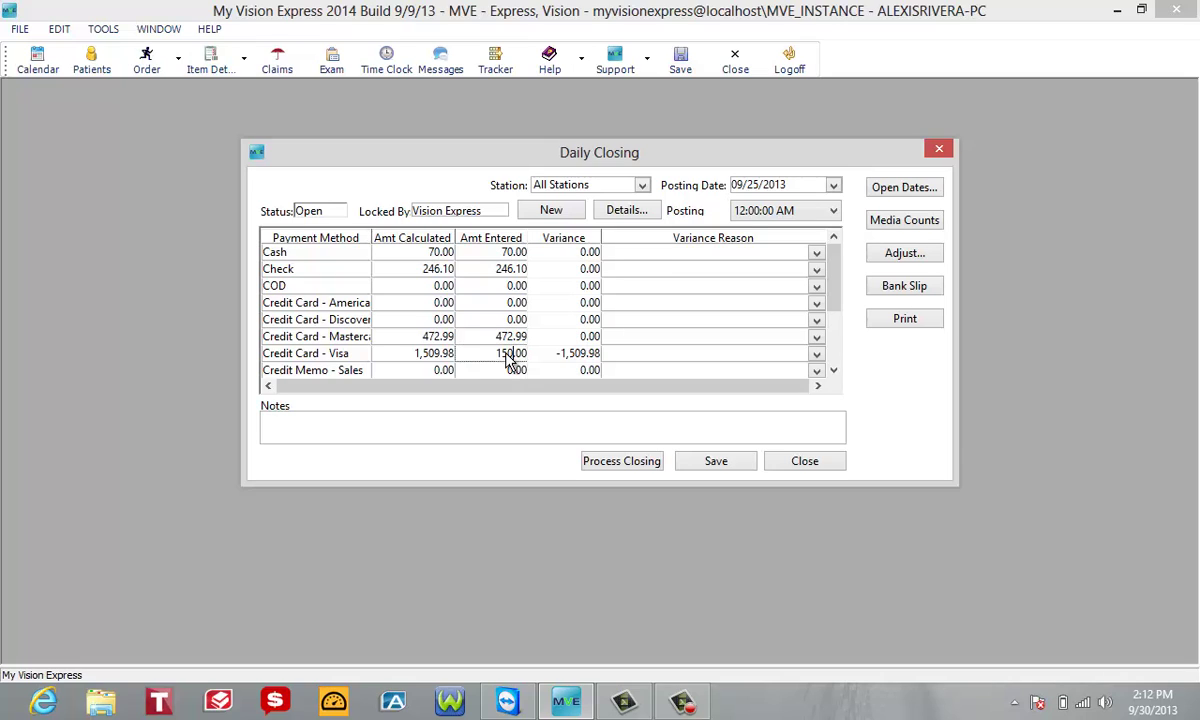
type(".98")
left_click(816, 255)
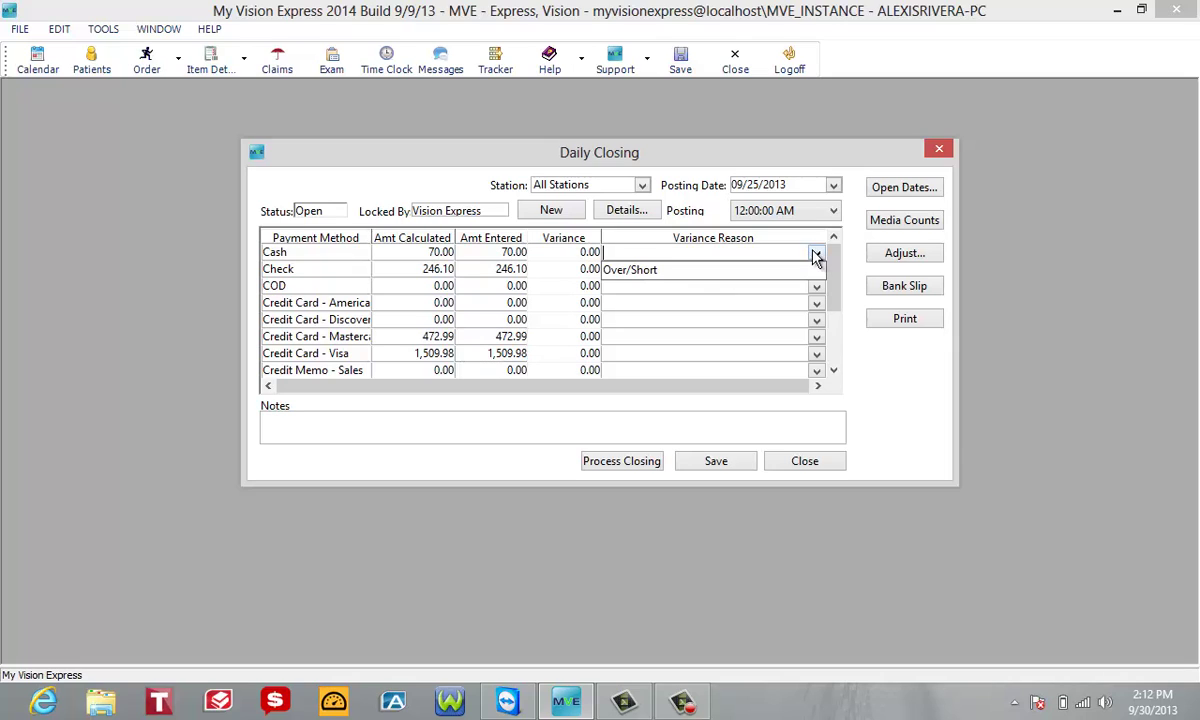
left_click(762, 260)
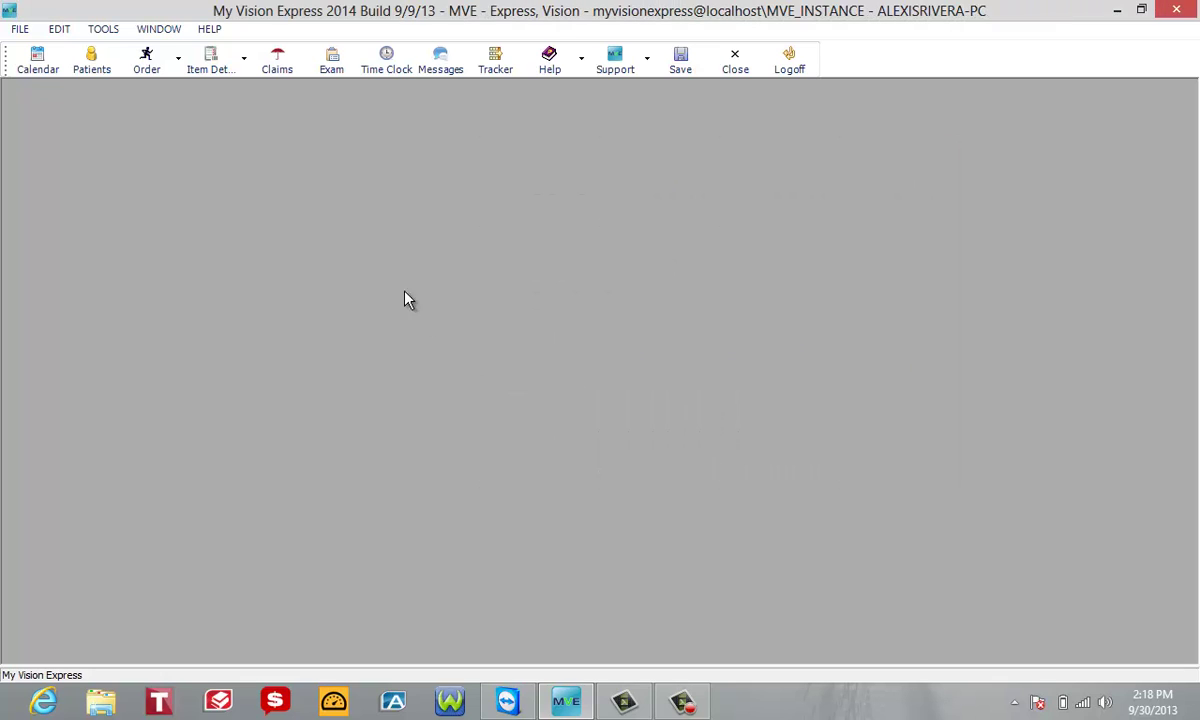
- Open the categories setup and find the Variance Reason category group with the search text VARI
left_click(19, 29)
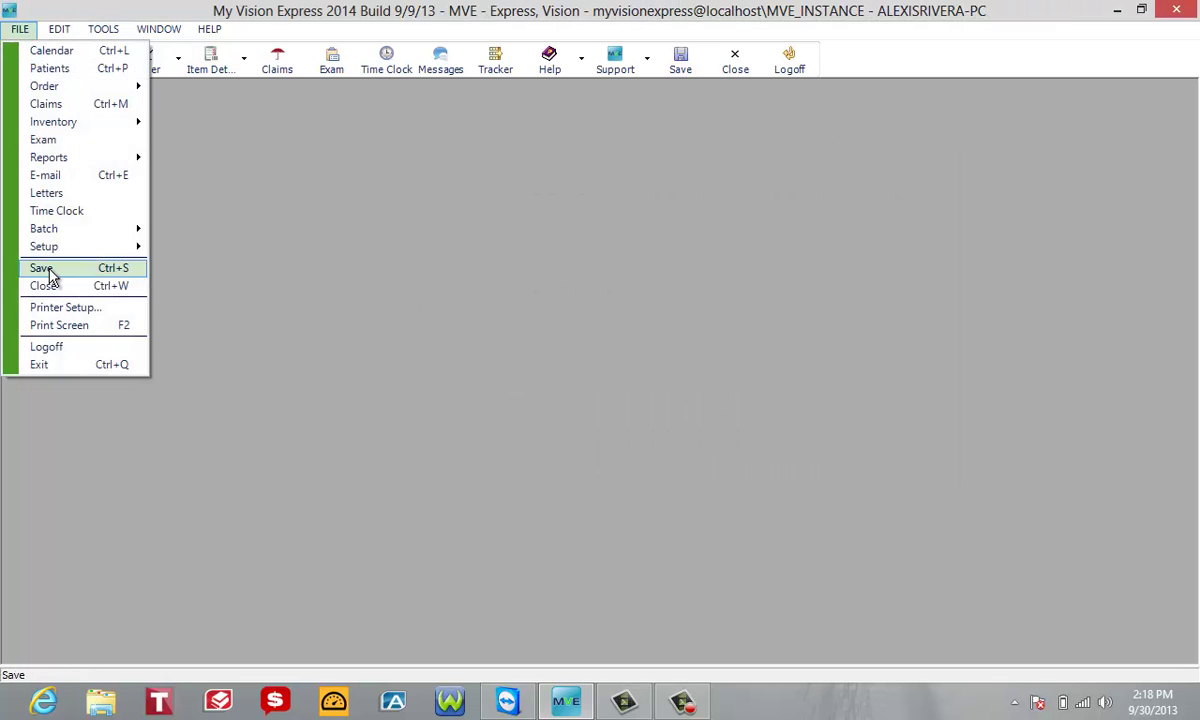
mouse_move(55, 247)
left_click(213, 263)
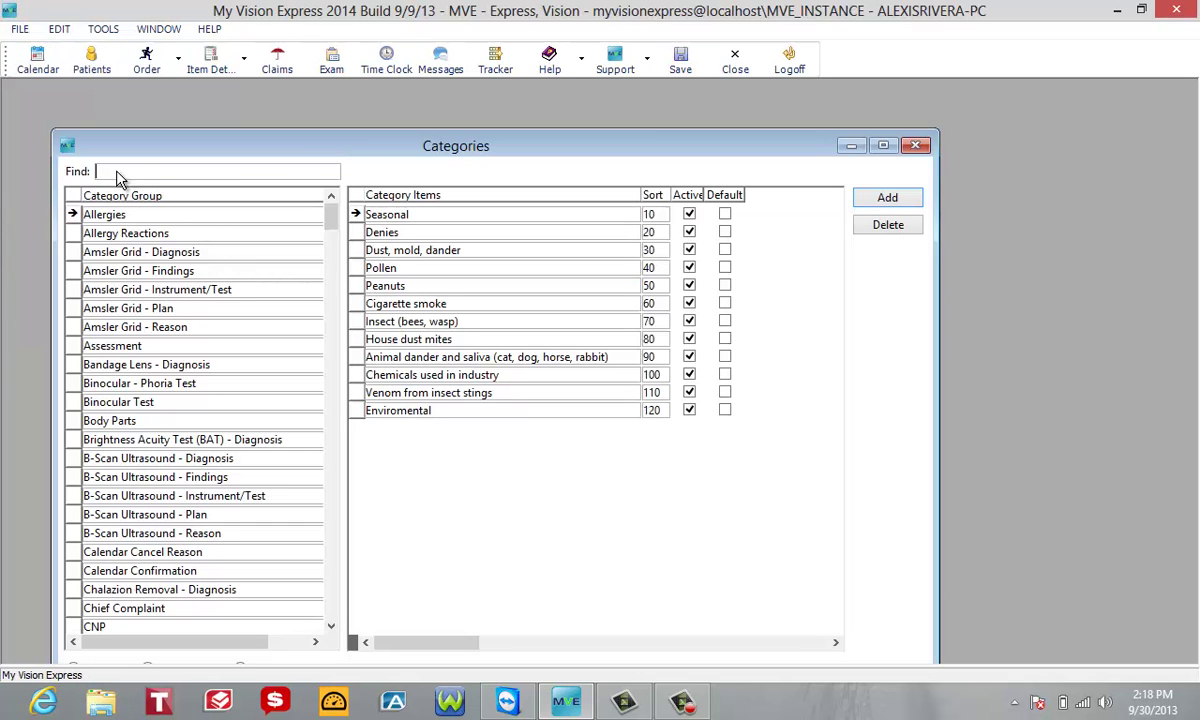
left_click(117, 172)
type("VARI")
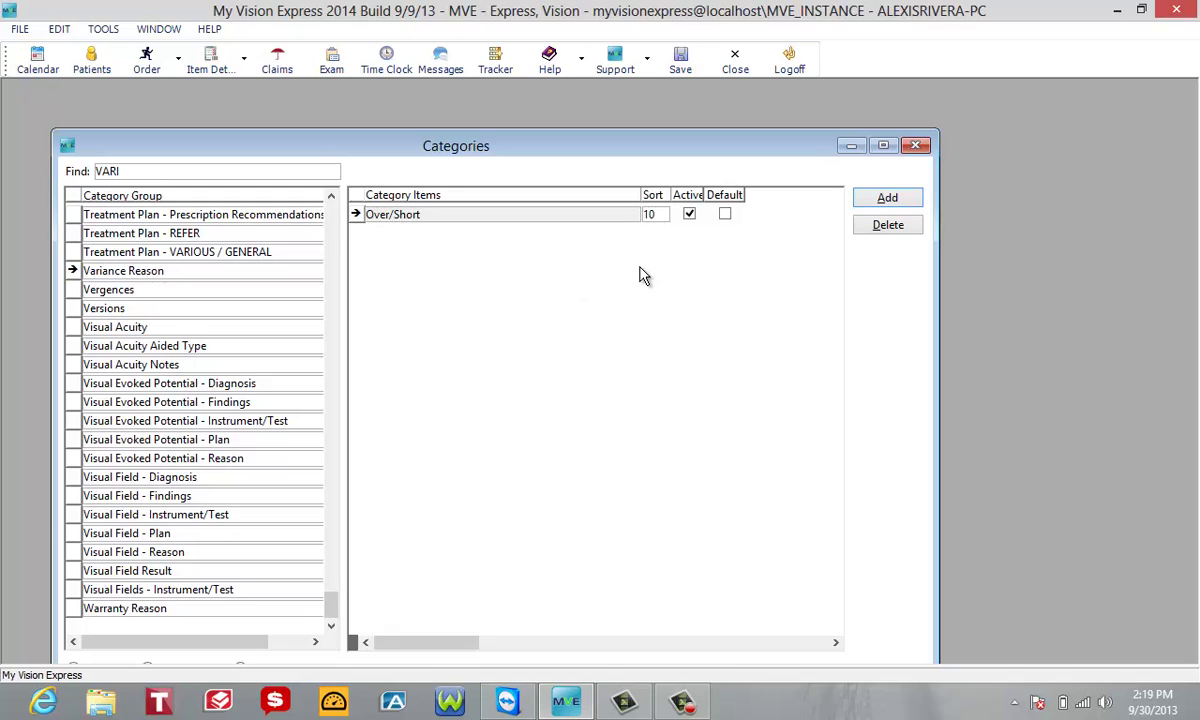
- Add the variance reason PETTY CASH PURCHASE, save it and close the categories setup
left_click(872, 198)
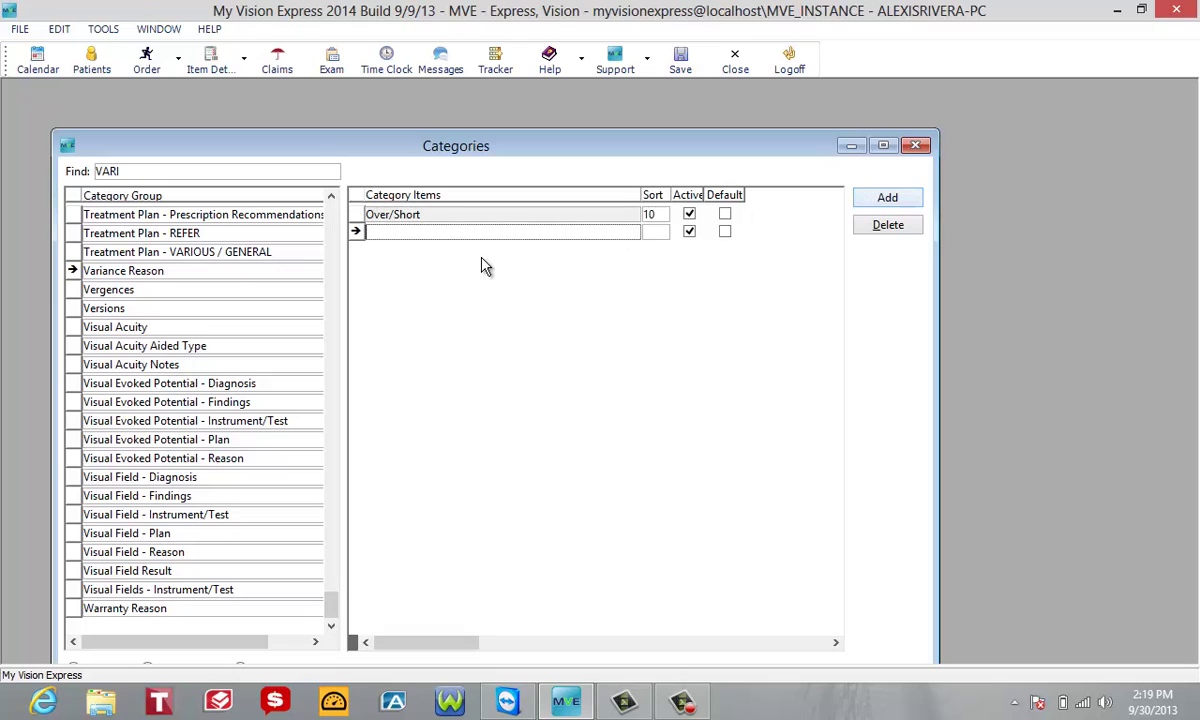
type("PETTY CASH PU")
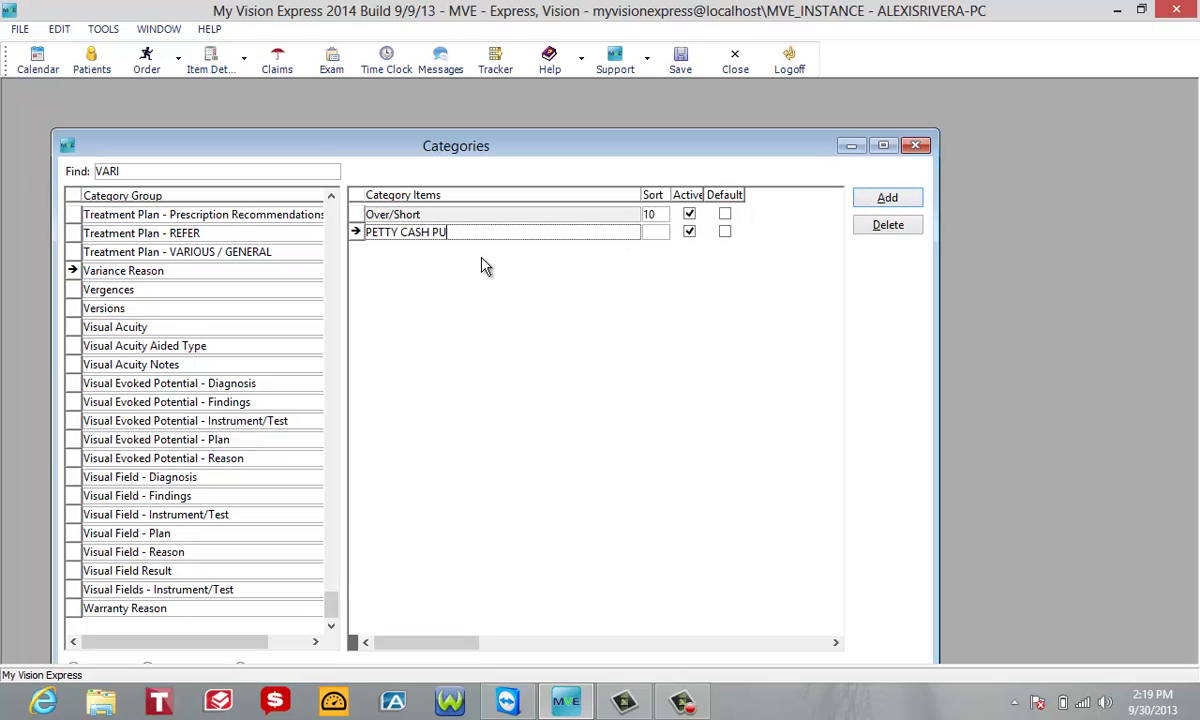
type("RCHASE")
left_click(681, 67)
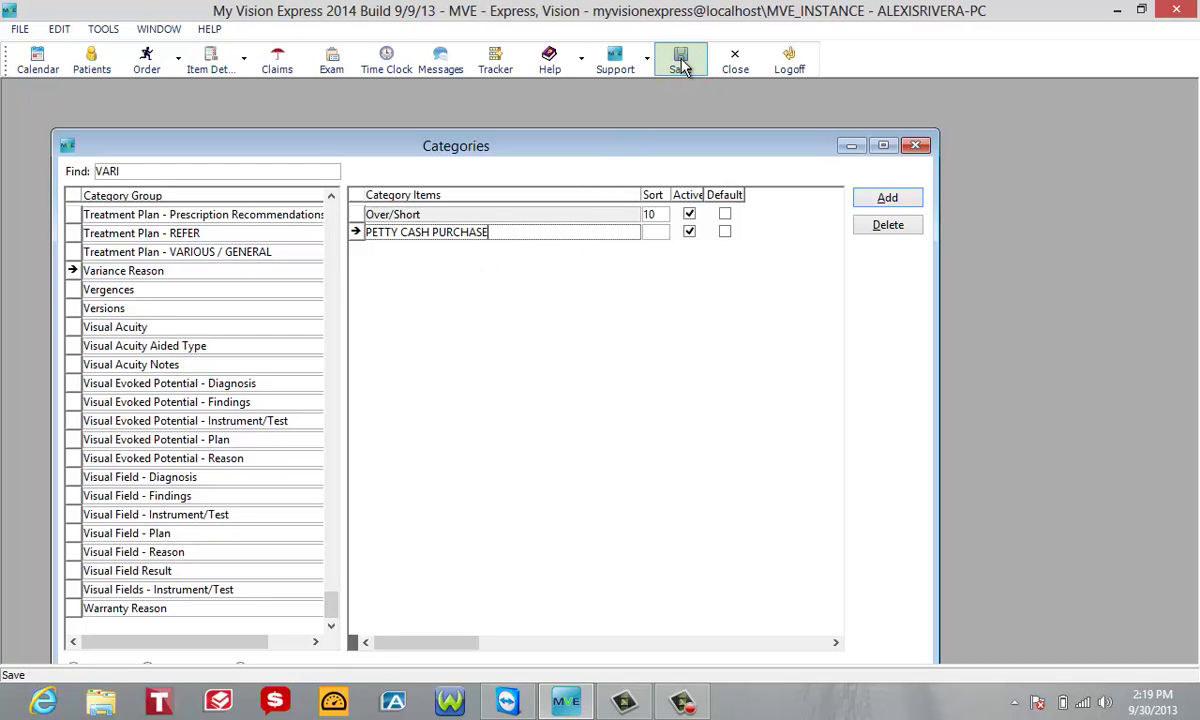
left_click(918, 148)
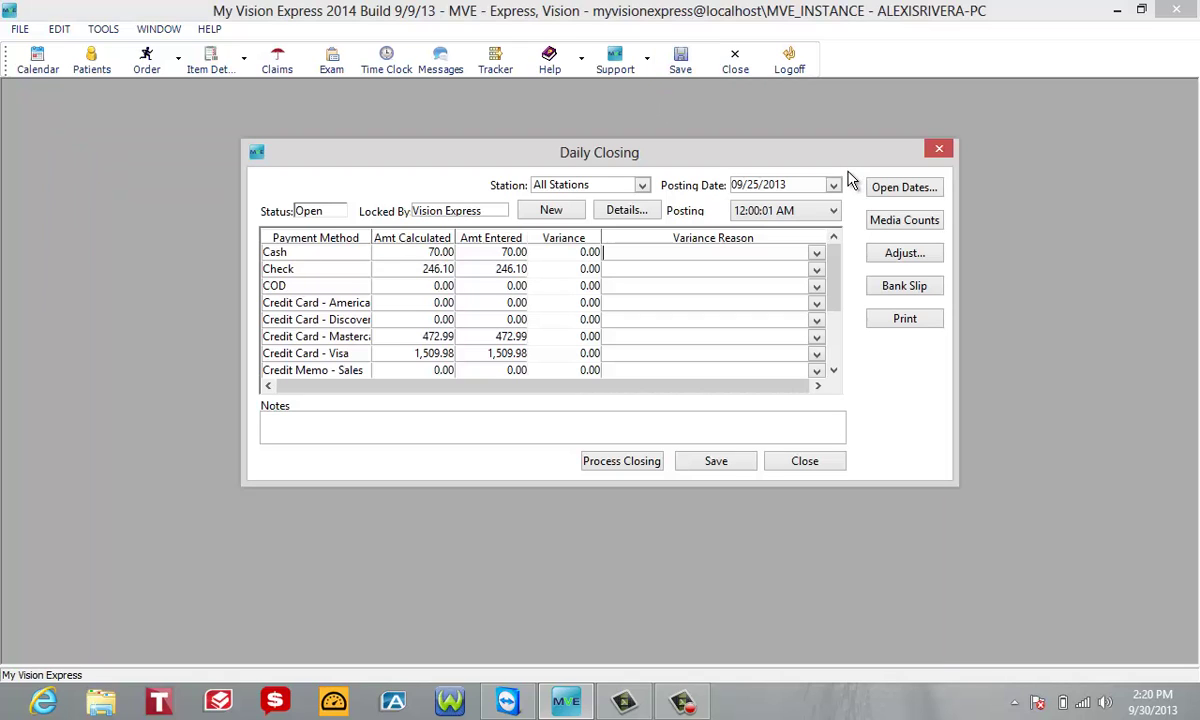
- Process the 09/25/2013 daily closing, agreeing to lock the day's orders and payments, and check its available posting times
left_click(816, 254)
left_click(621, 461)
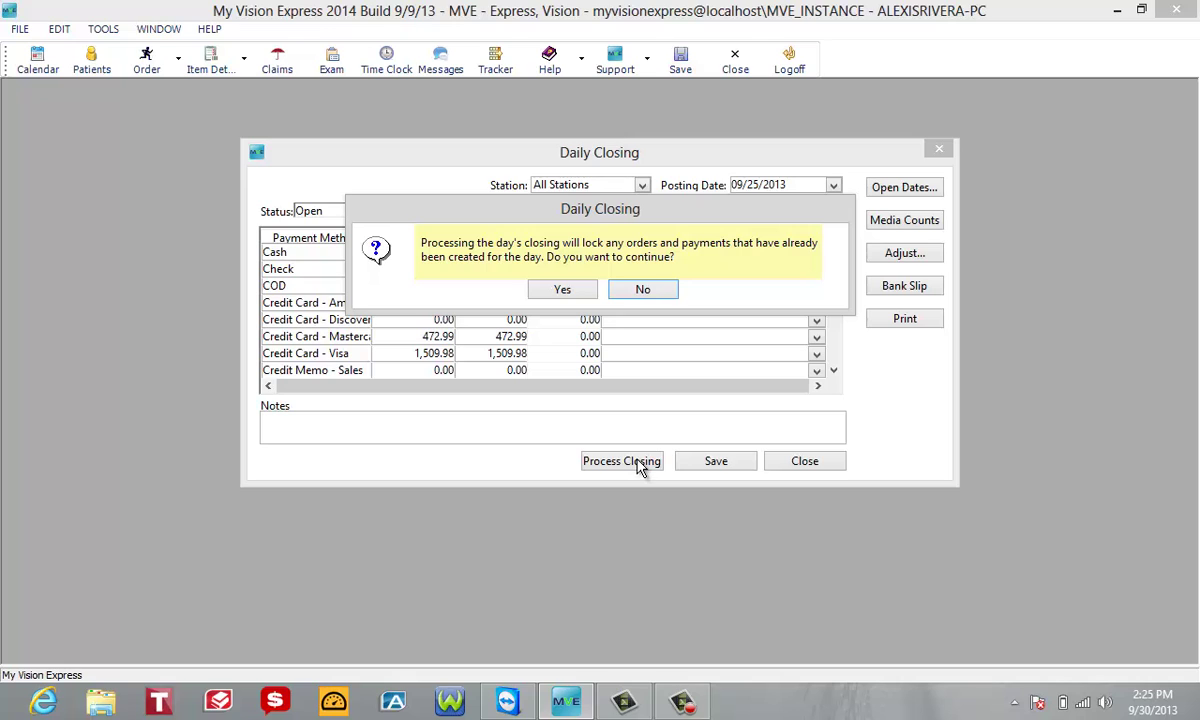
left_click(563, 291)
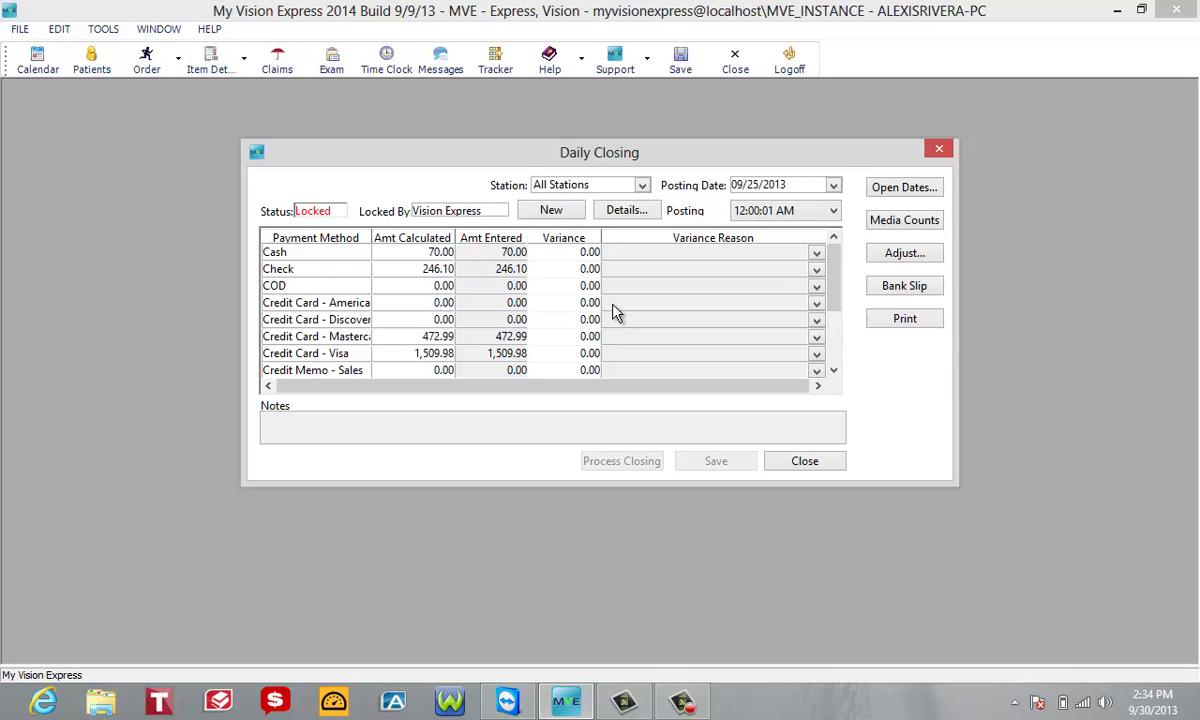
left_click(833, 212)
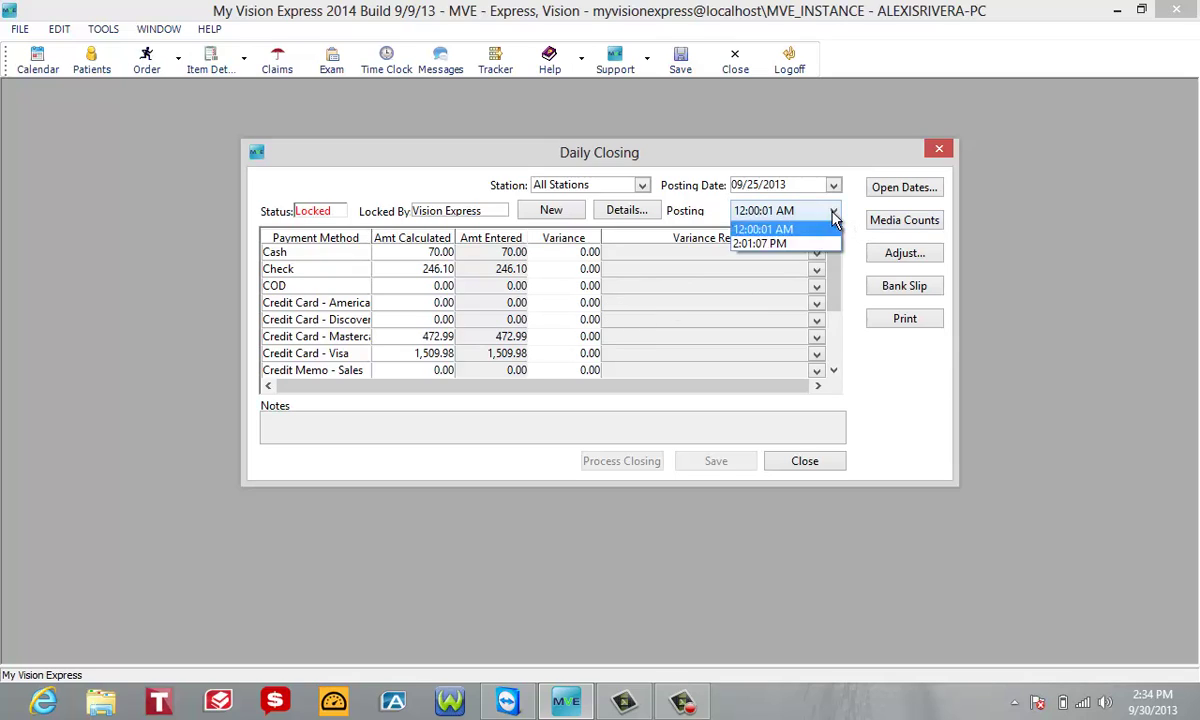
left_click(834, 213)
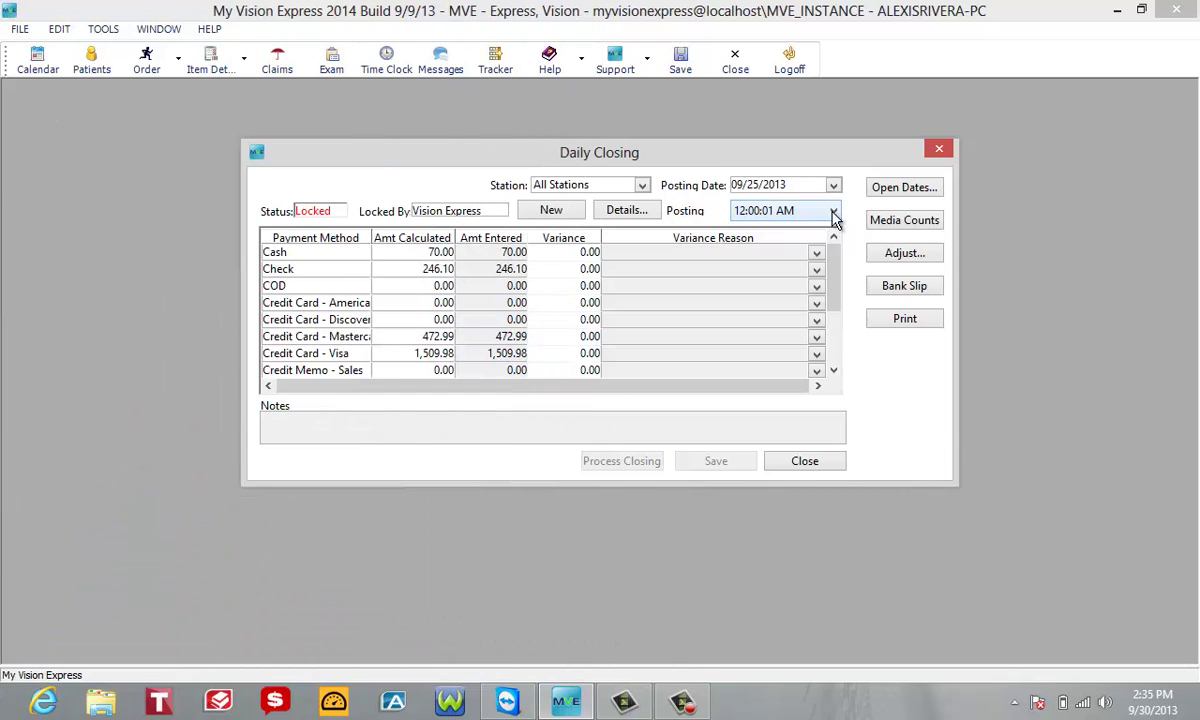
- Preview the bank deposit slip and the daily closing report, and close the Daily Closing window
left_click(938, 289)
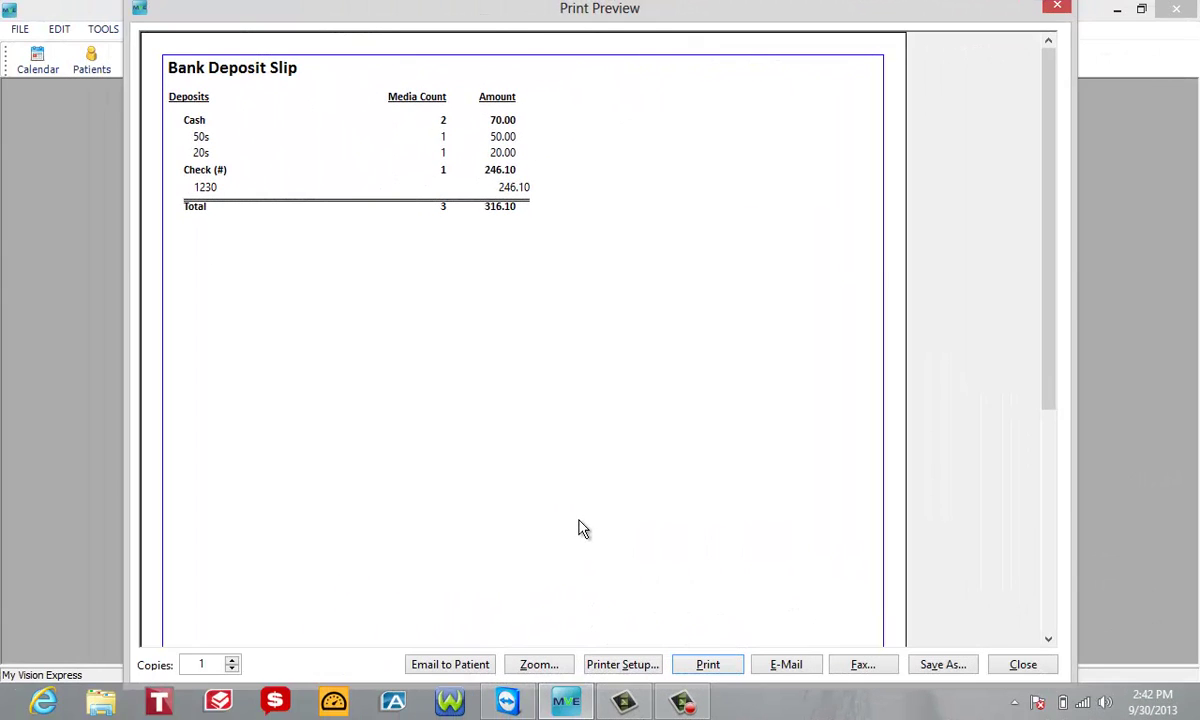
left_click(1055, 12)
left_click(903, 319)
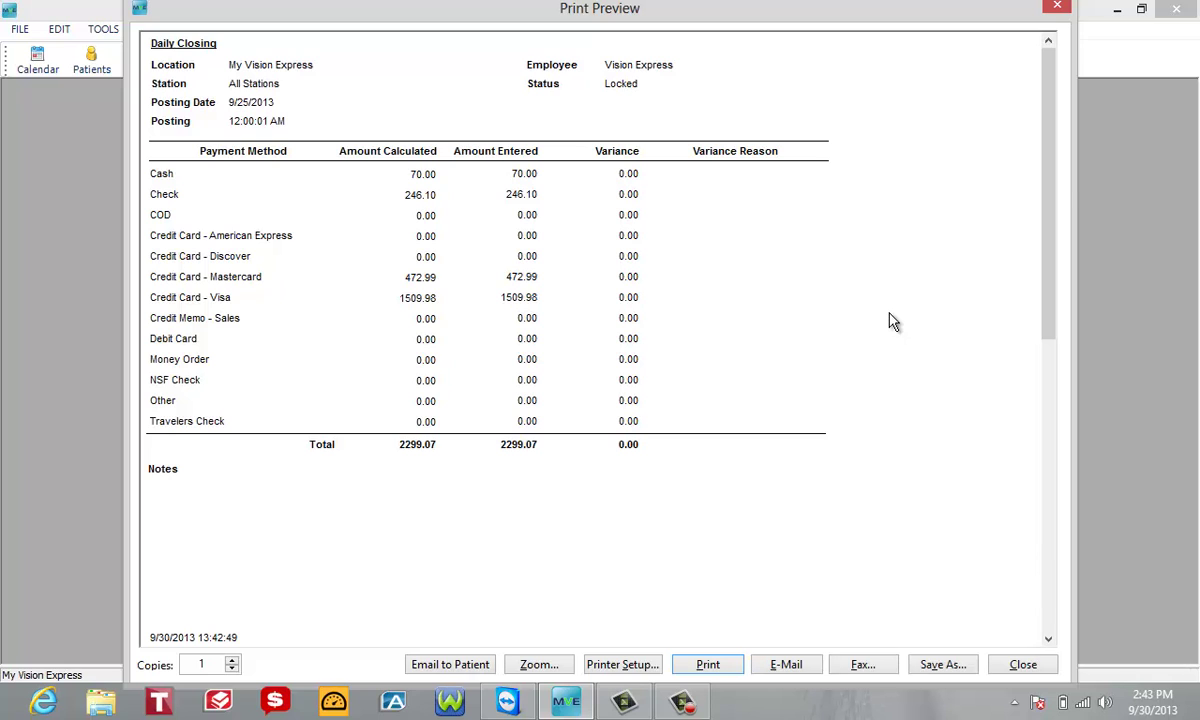
left_click(1055, 10)
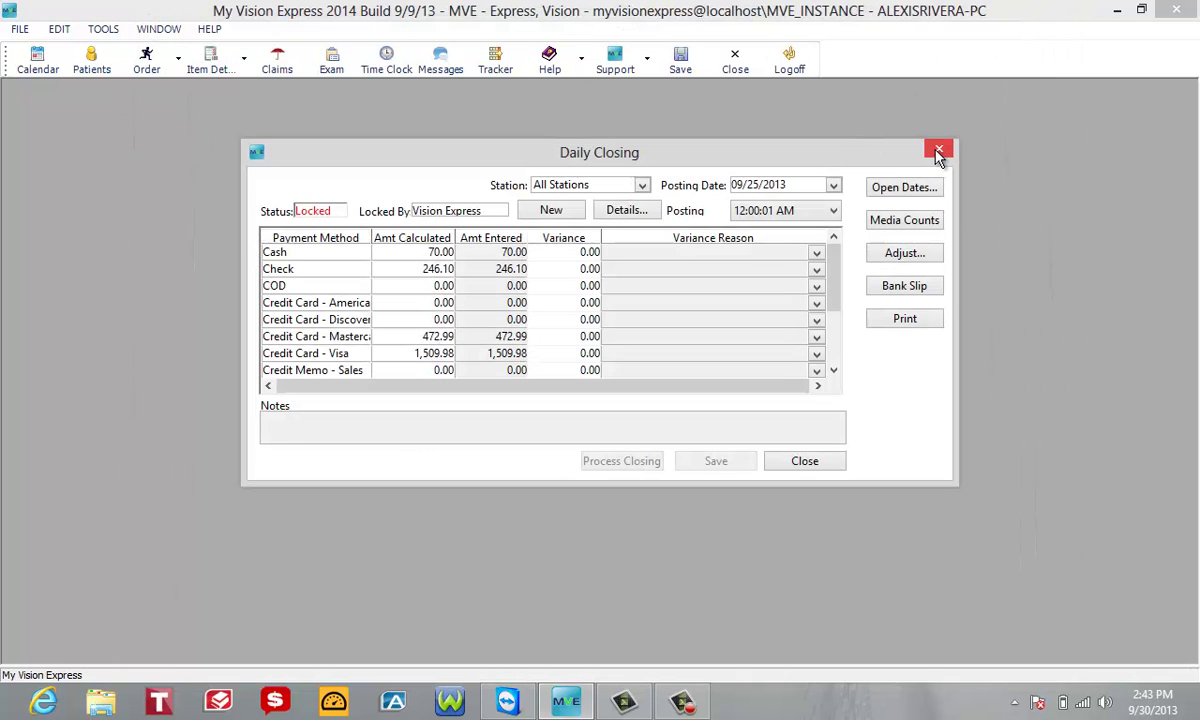
left_click(806, 461)
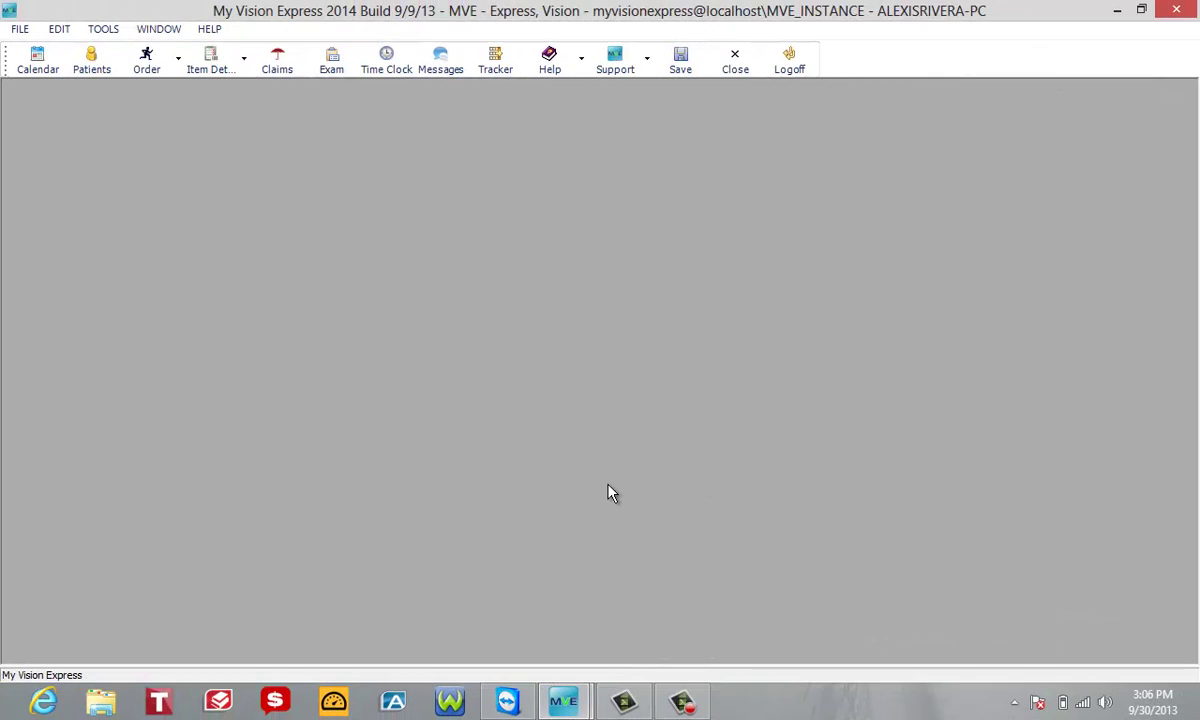
- Bring up the Spectacle Lens order of 09/25/2013 in Quick Order to view it, and minimize the order window
mouse_move(575, 703)
left_click(621, 580)
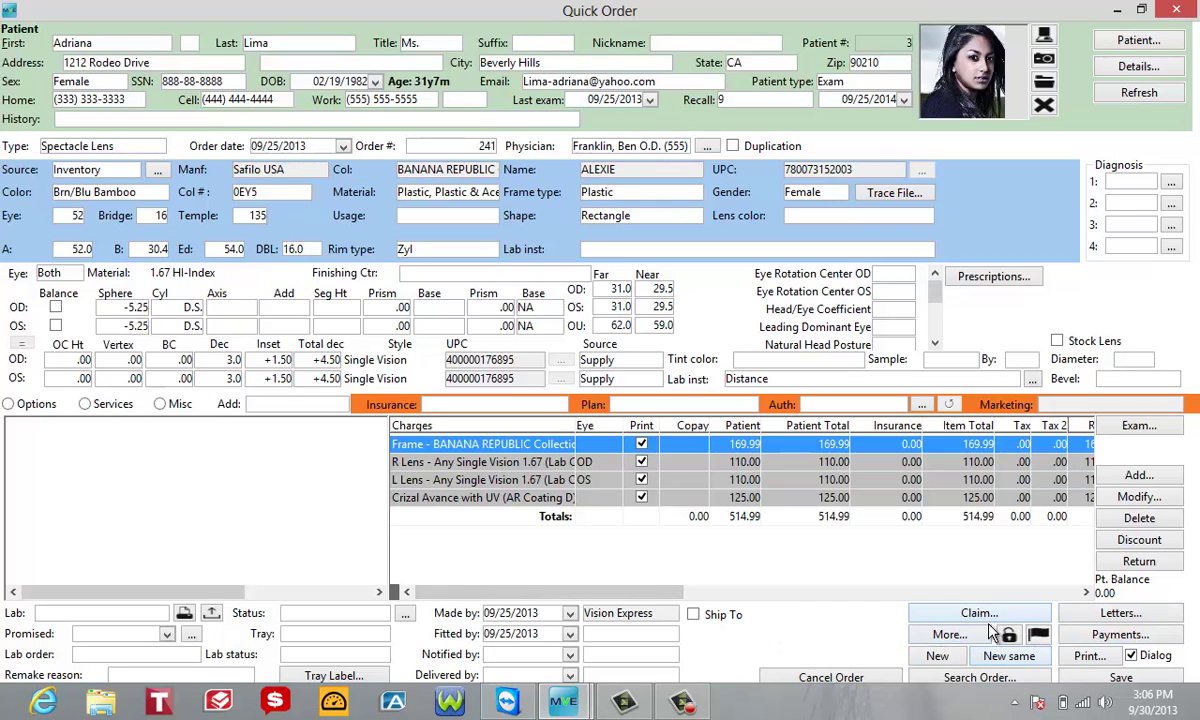
left_click(1004, 655)
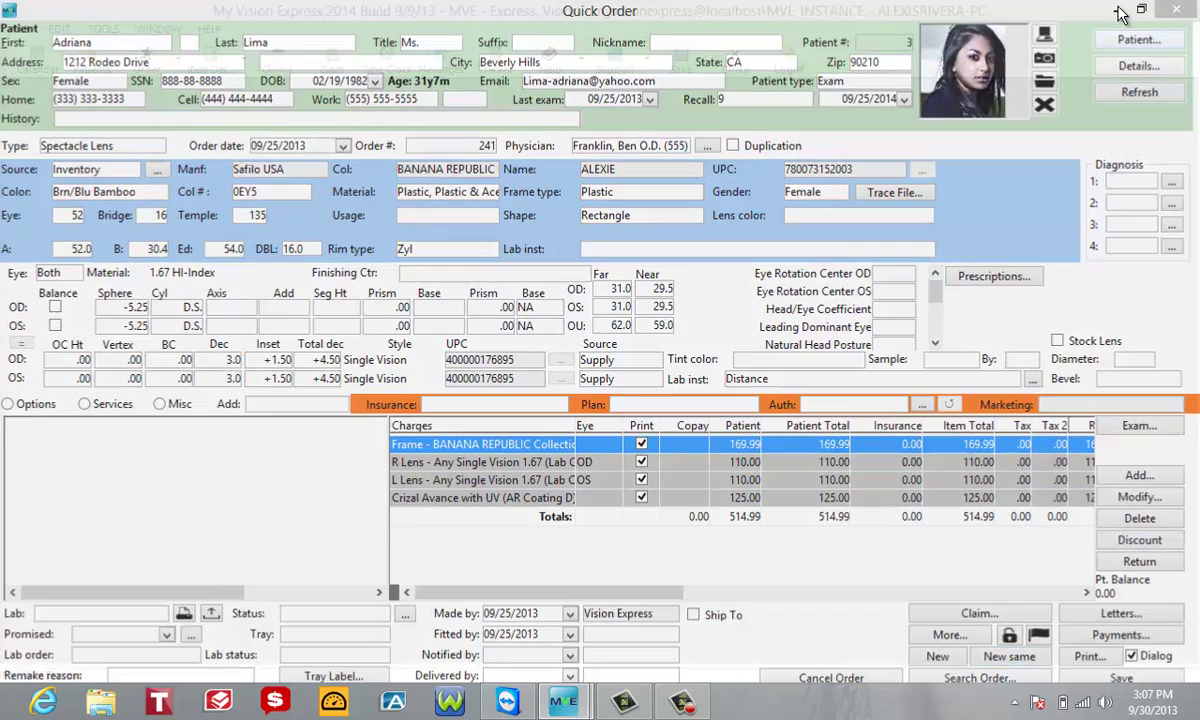
left_click(1120, 12)
- Open Checkout and select the Spectacle Lens order of 09/25/2013 from the order history
left_click(179, 64)
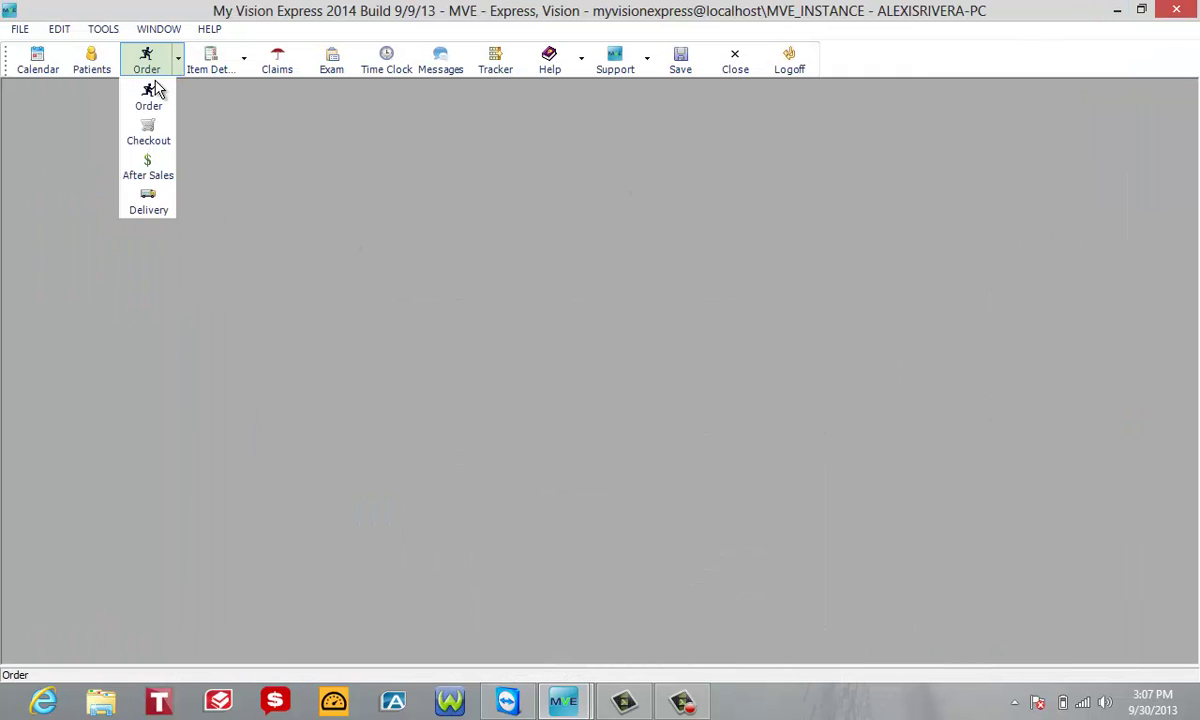
left_click(150, 143)
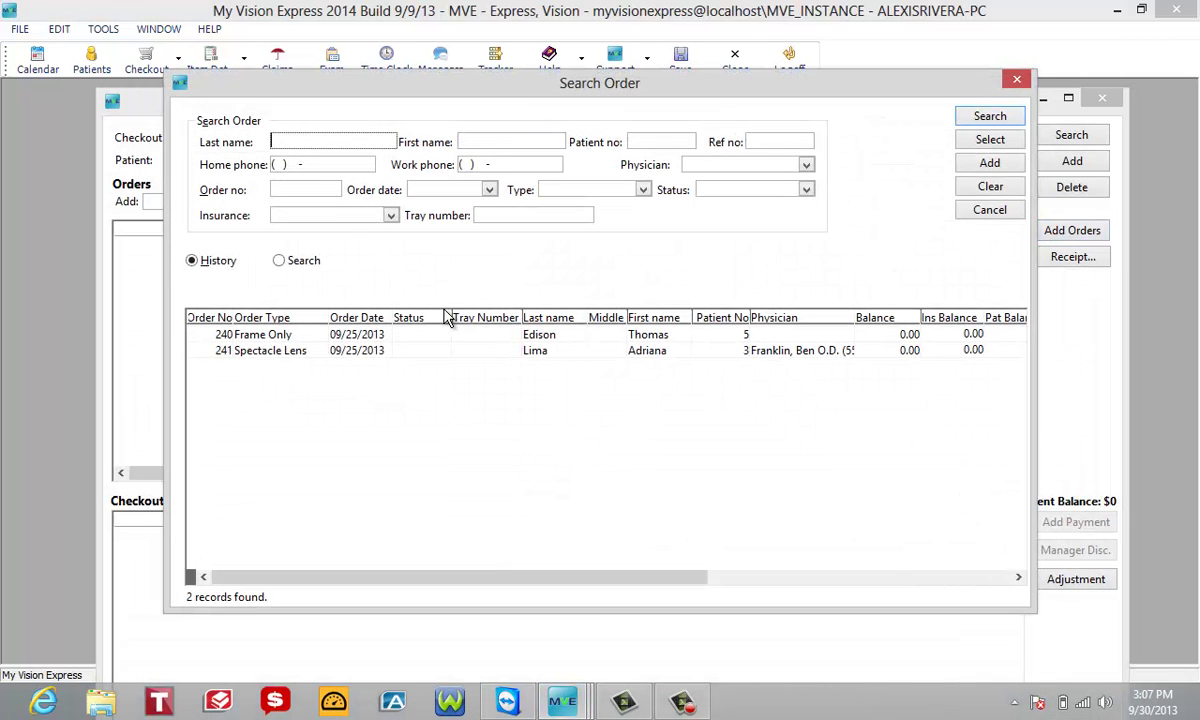
double_click(283, 352)
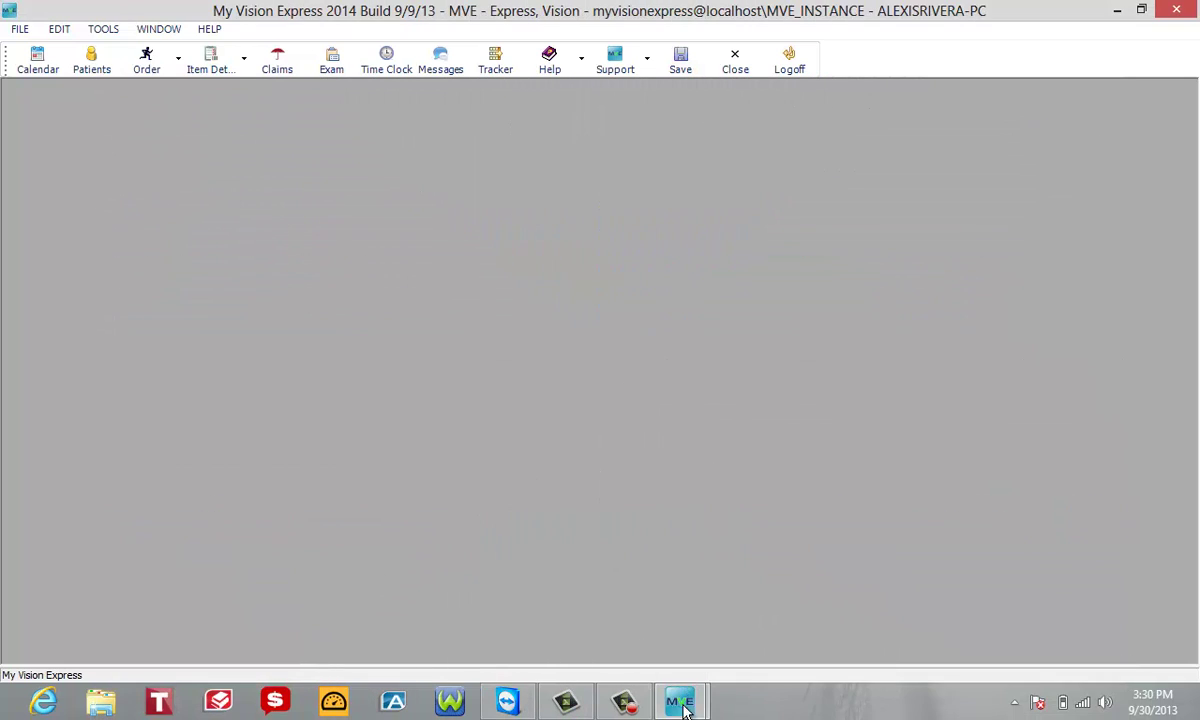
- Unlock the closed items of the Spectacle Lens order in Quick Order, agreeing to modify sensitive details, and close the order
mouse_move(680, 700)
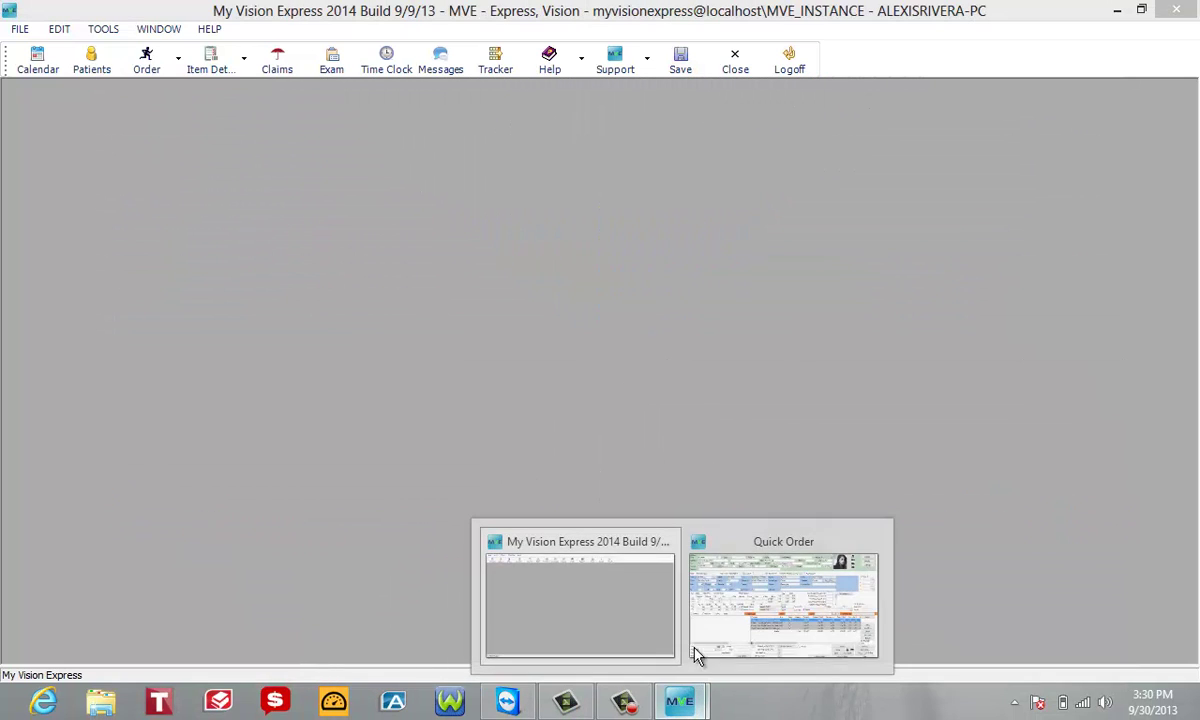
left_click(751, 545)
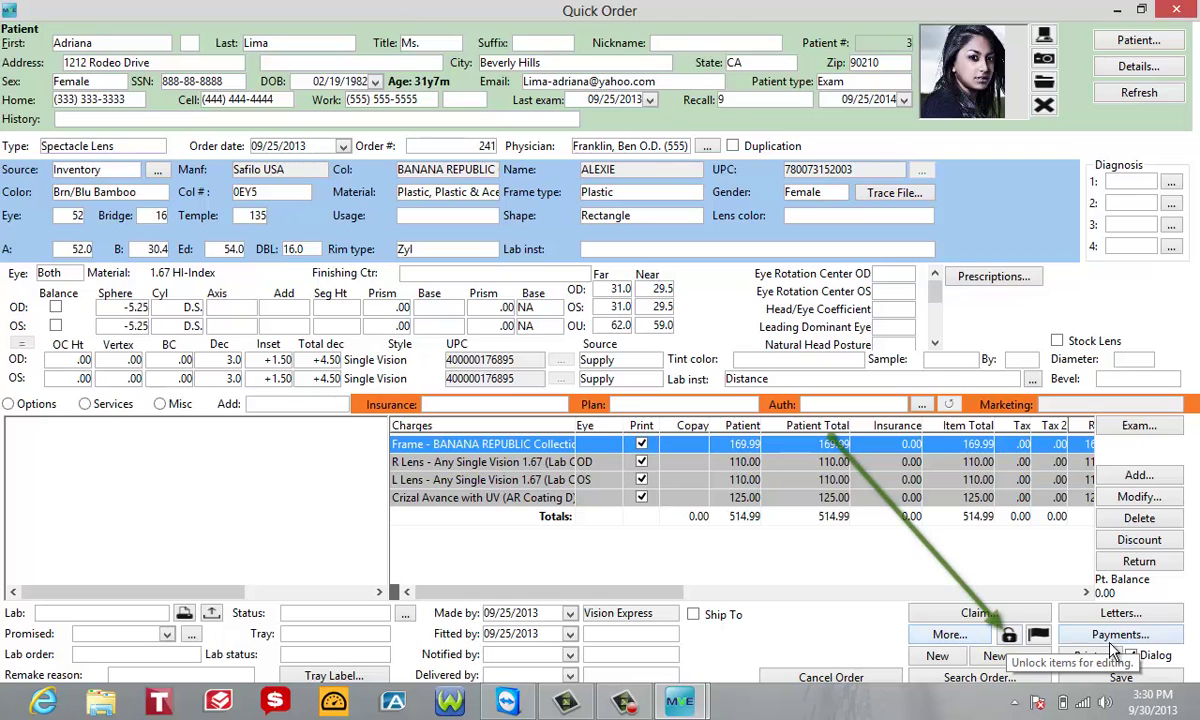
left_click(1010, 638)
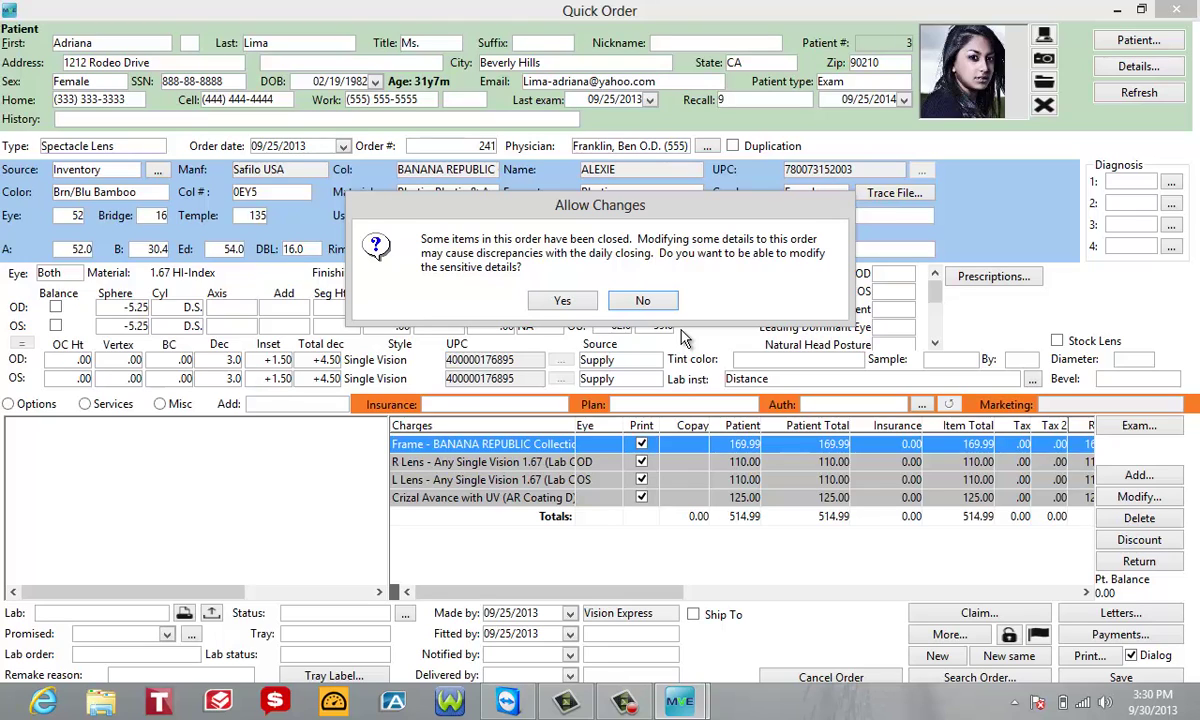
left_click(562, 300)
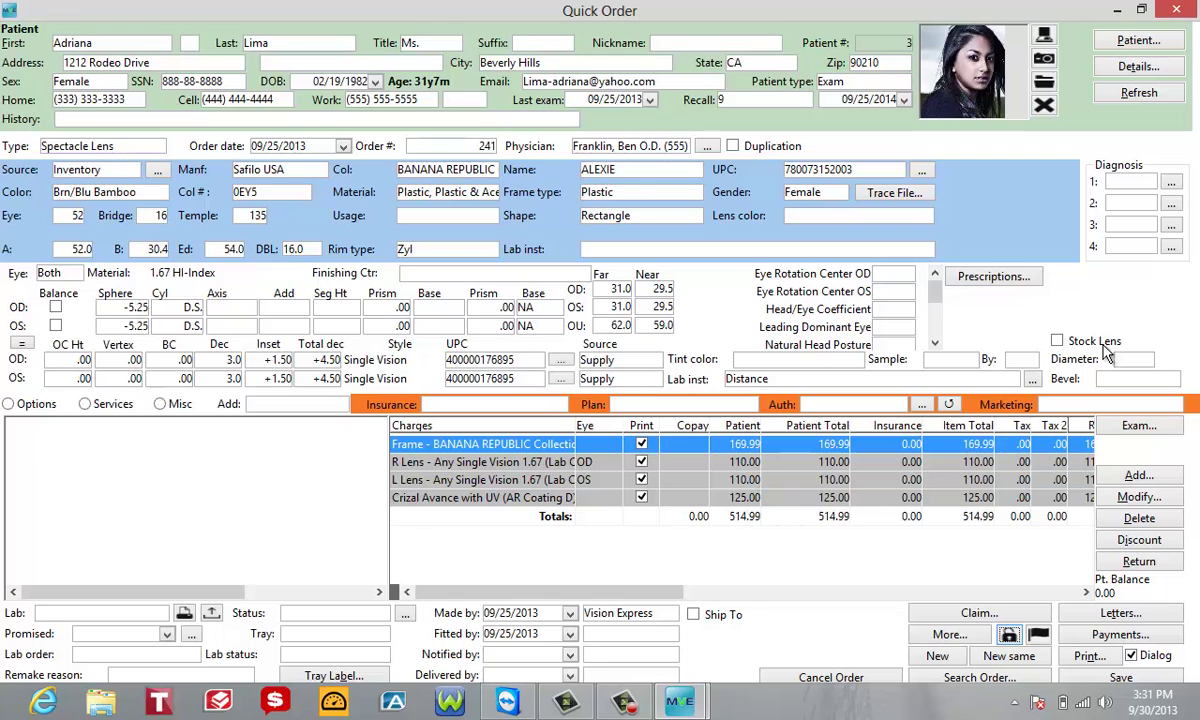
left_click(1185, 8)
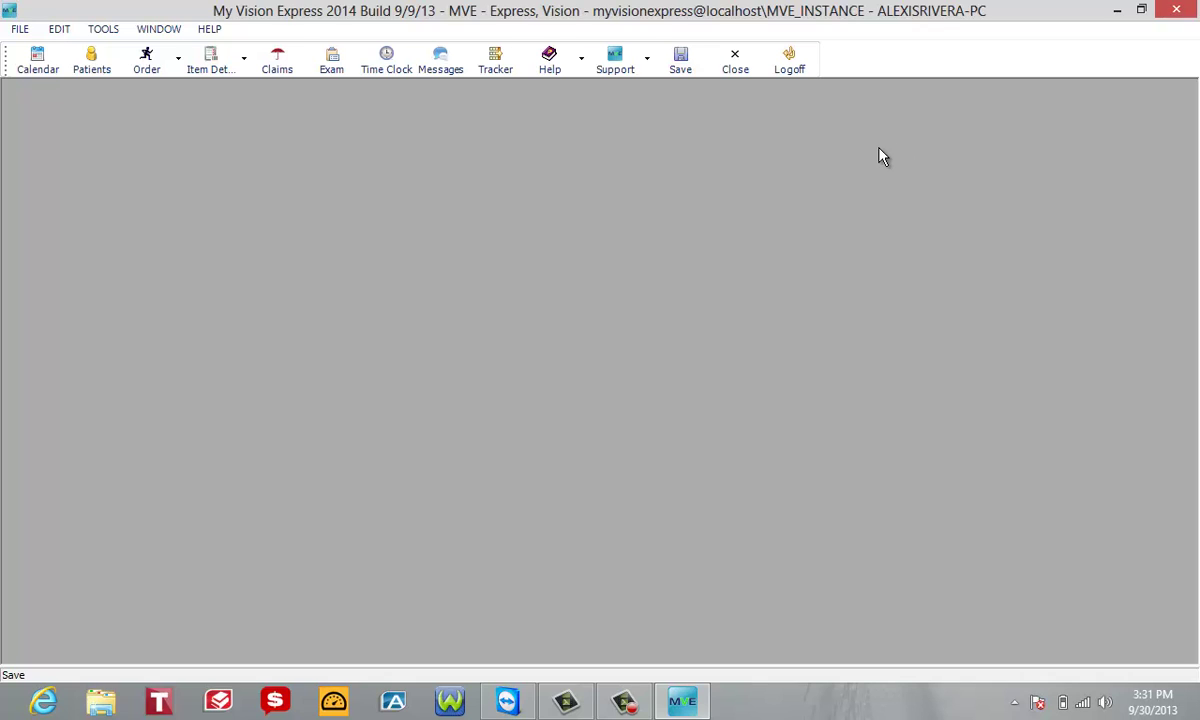
- Give the Front Office employee in the Reception security group administrator rights in the employee setup, and close the employee list
left_click(18, 29)
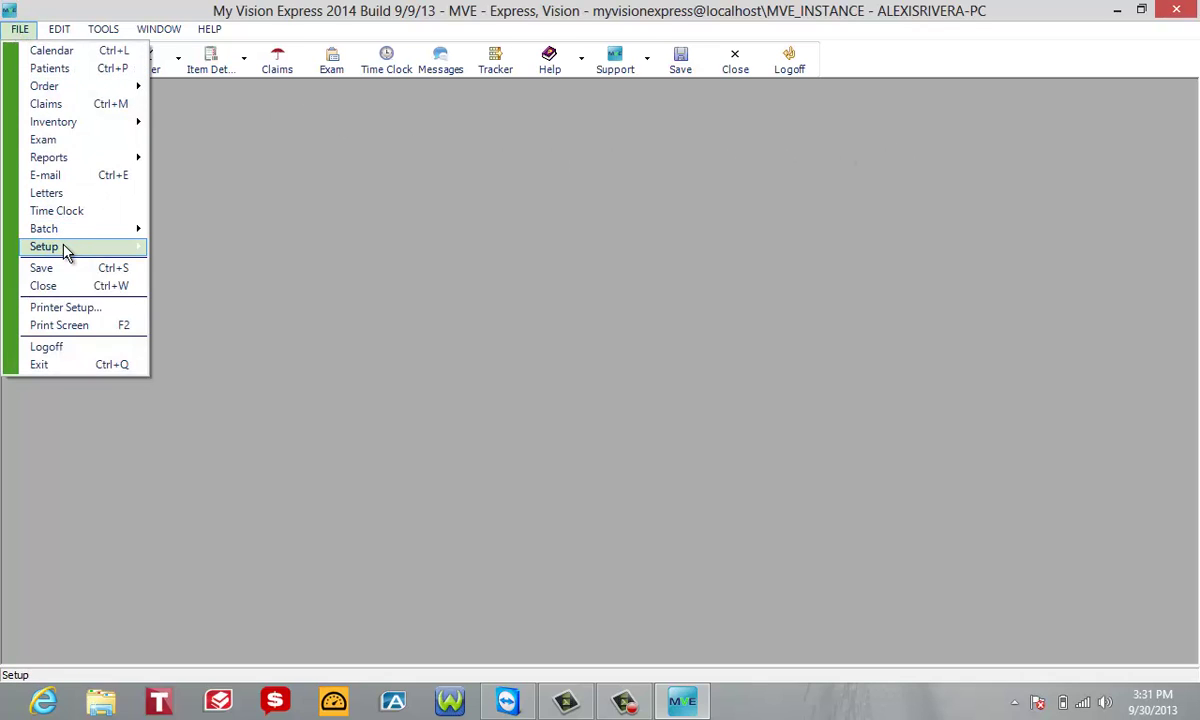
mouse_move(40, 246)
left_click(205, 353)
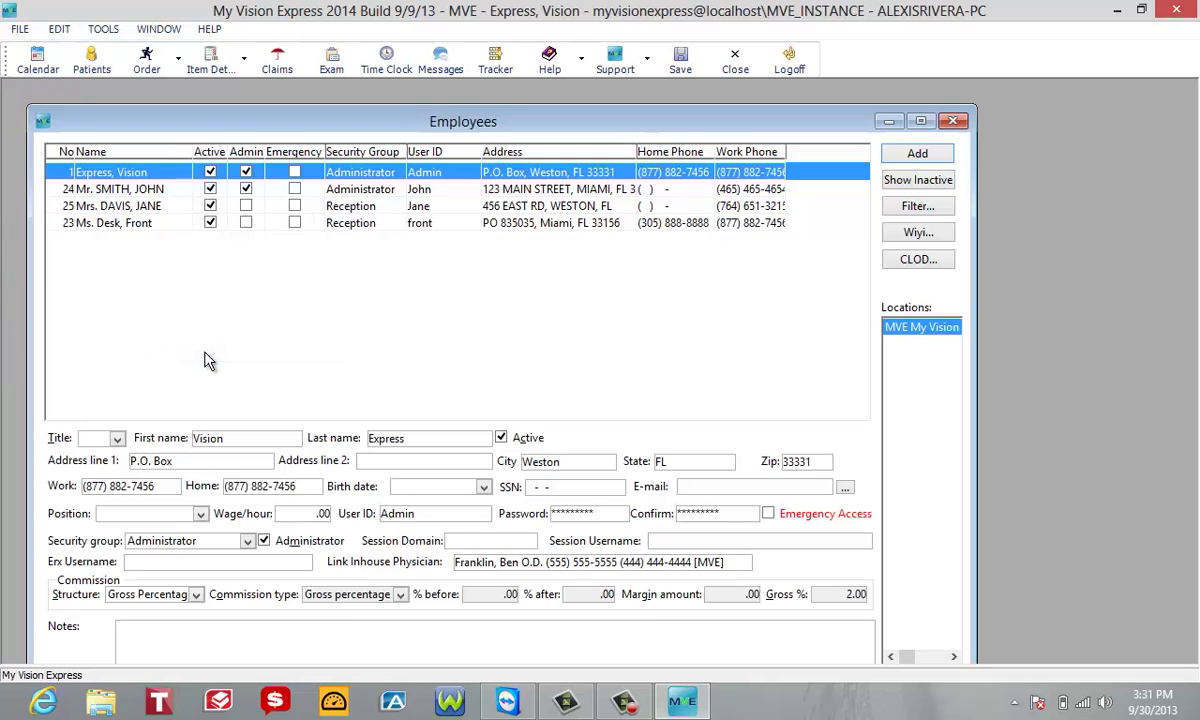
left_click(125, 206)
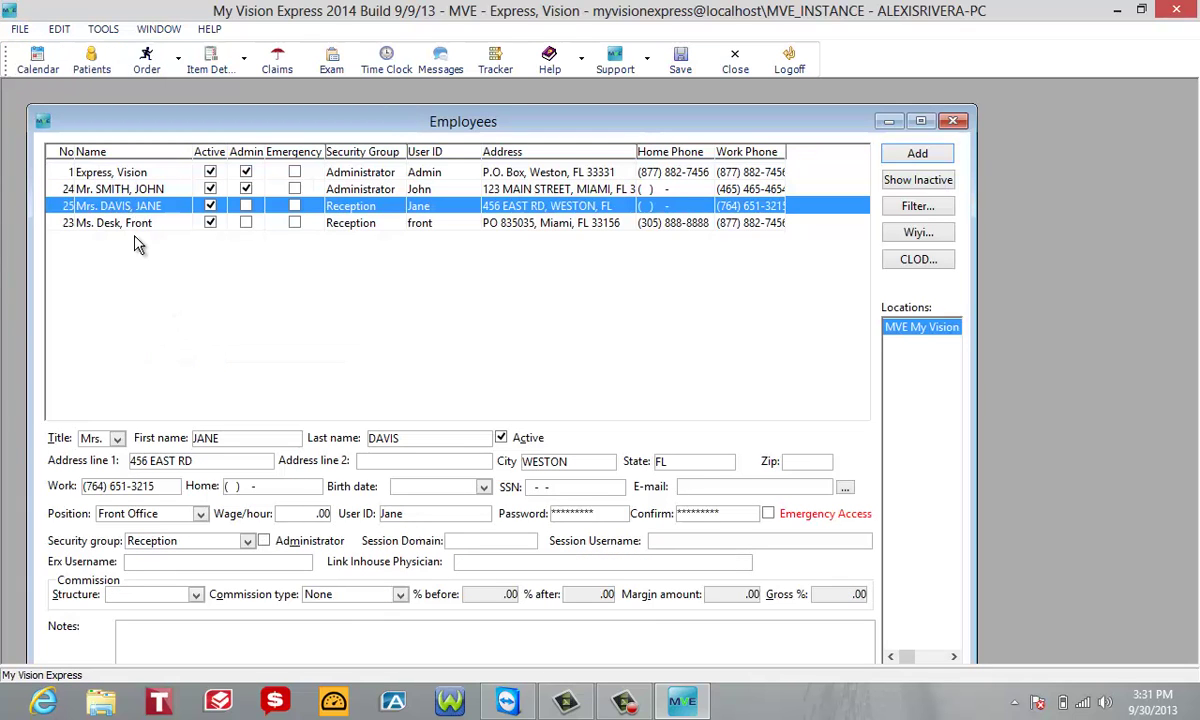
left_click(265, 541)
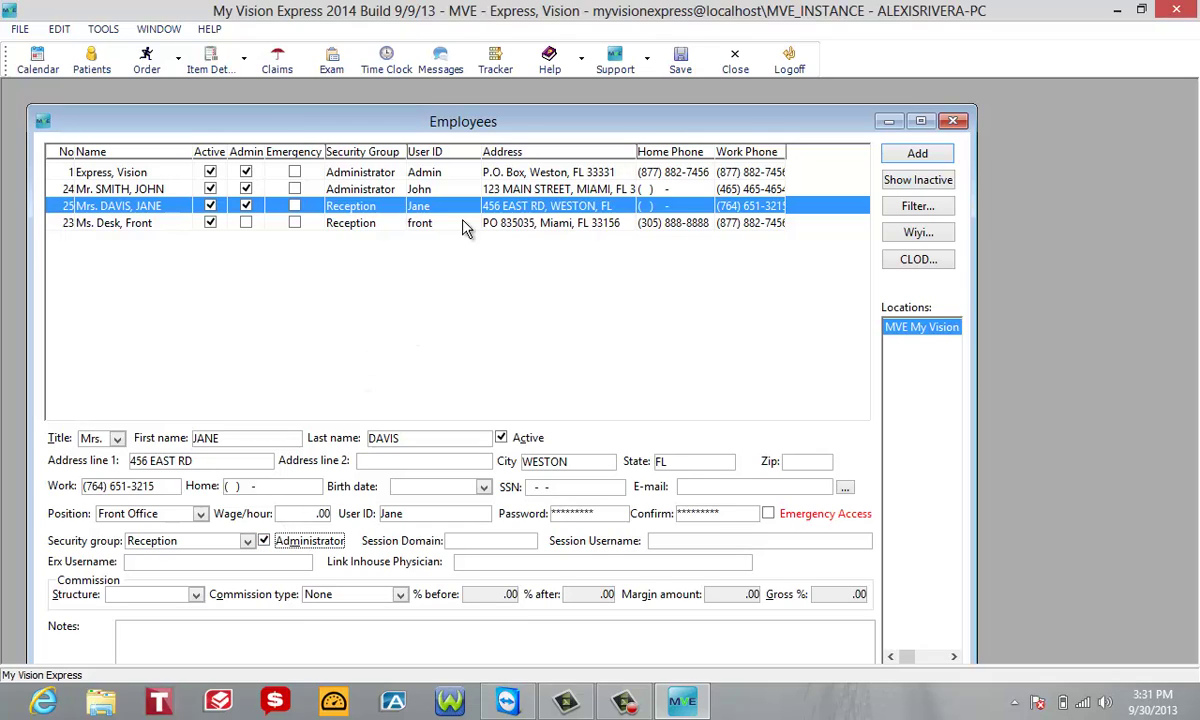
left_click(952, 120)
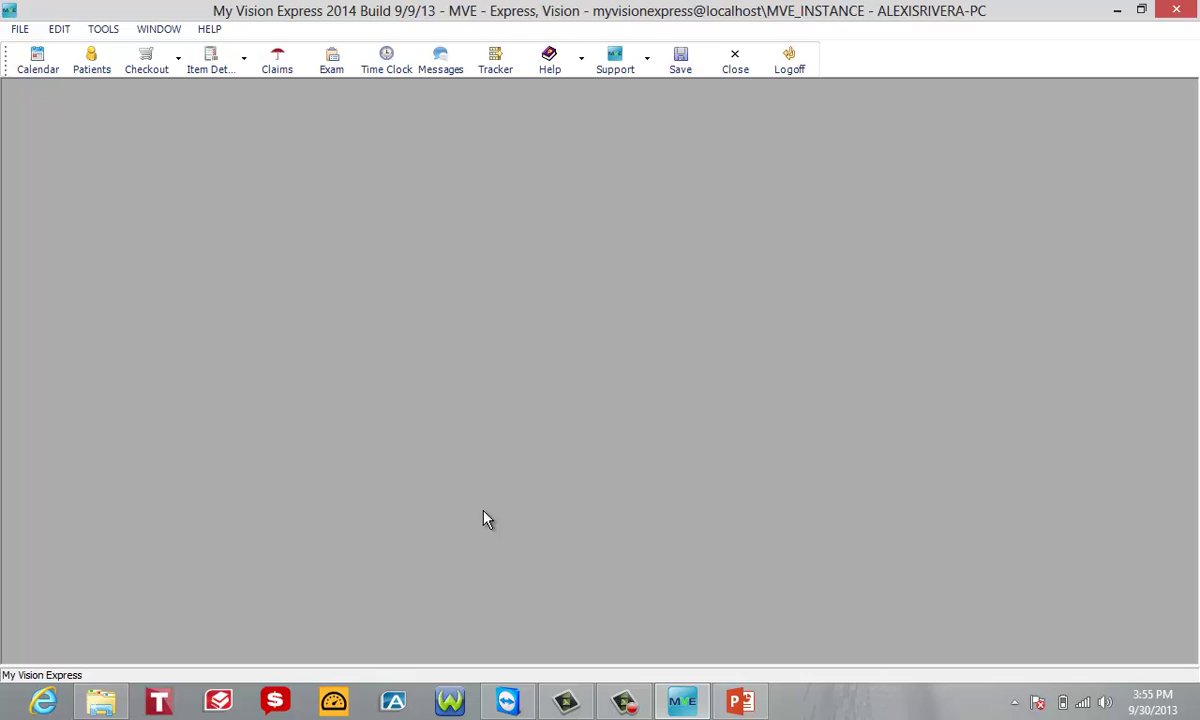
- Open the Daily Closing for posting date 09/25/2013 with the 12:00:00 AM posting
left_click(104, 30)
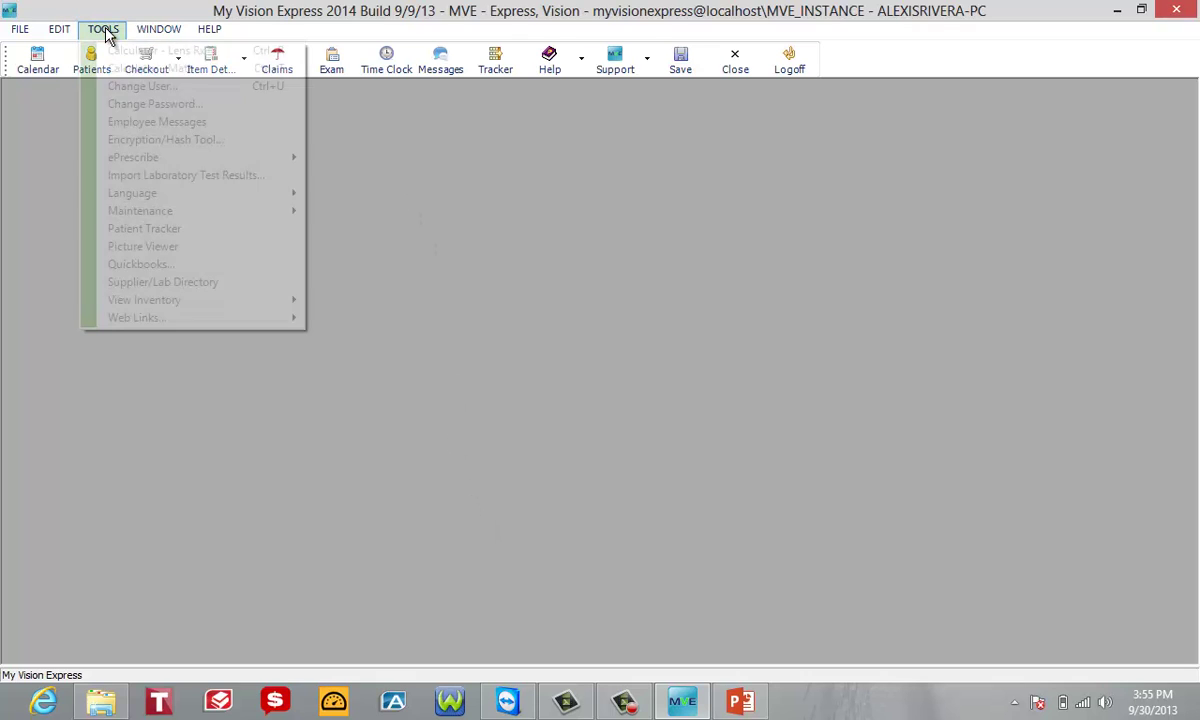
mouse_move(140, 218)
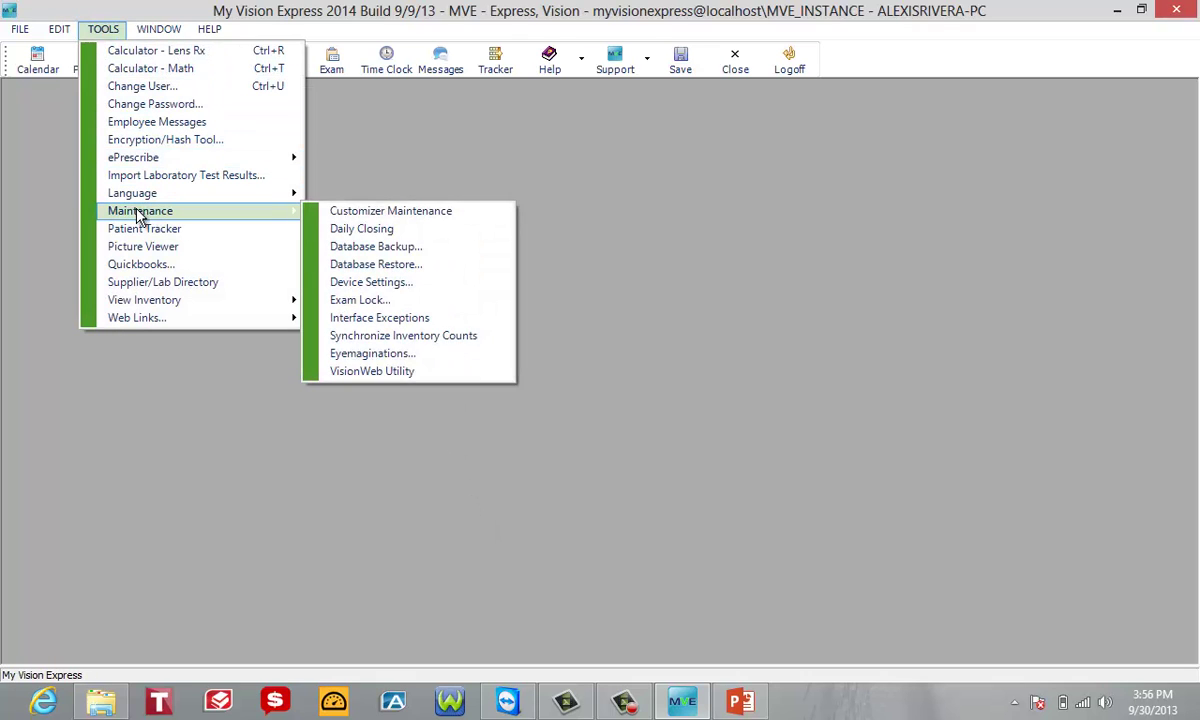
left_click(362, 230)
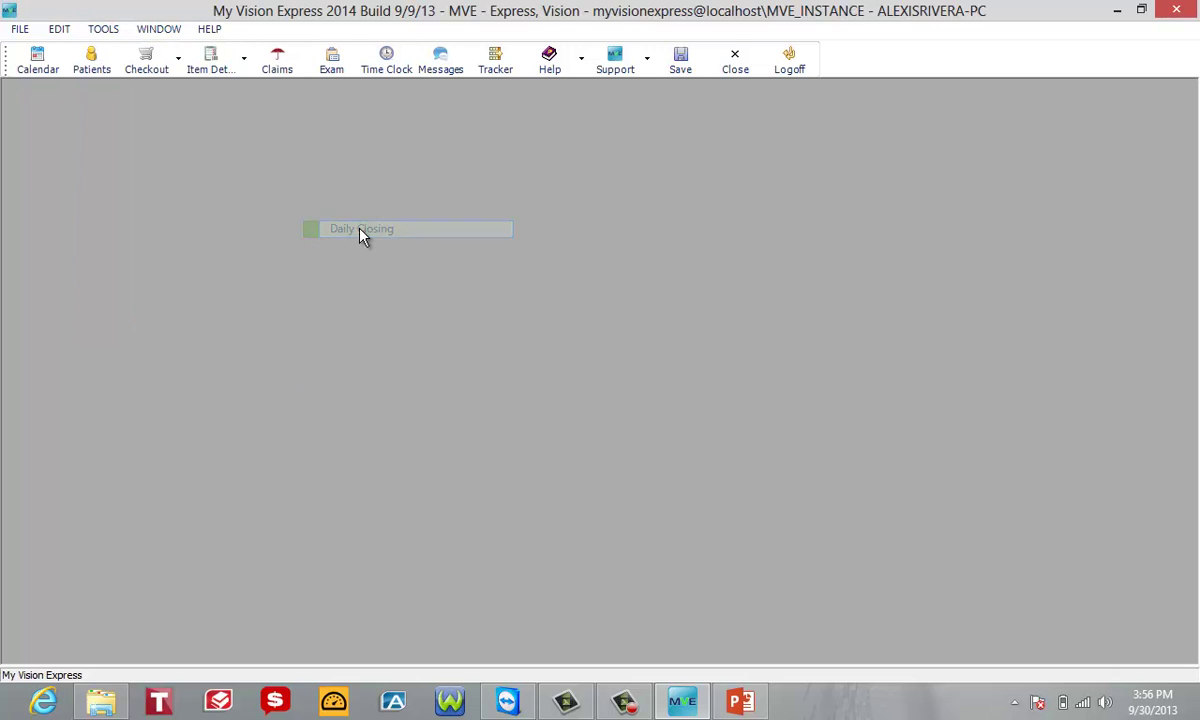
left_click(815, 186)
left_click(833, 185)
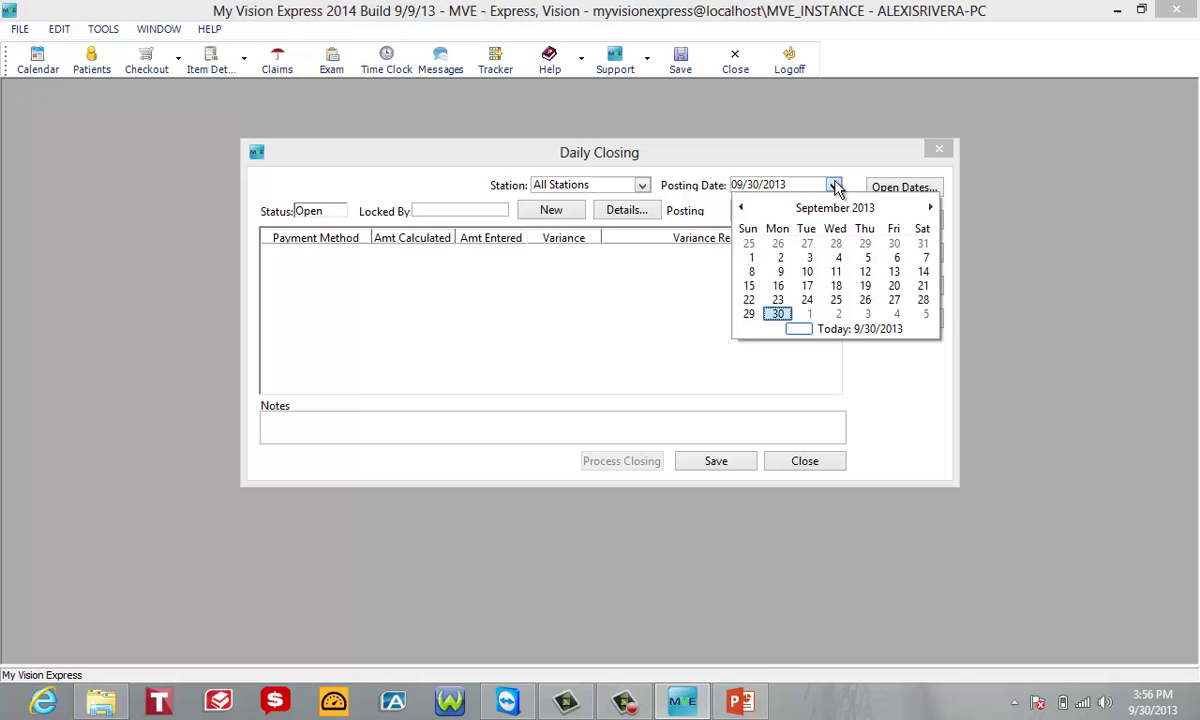
left_click(838, 302)
left_click(745, 211)
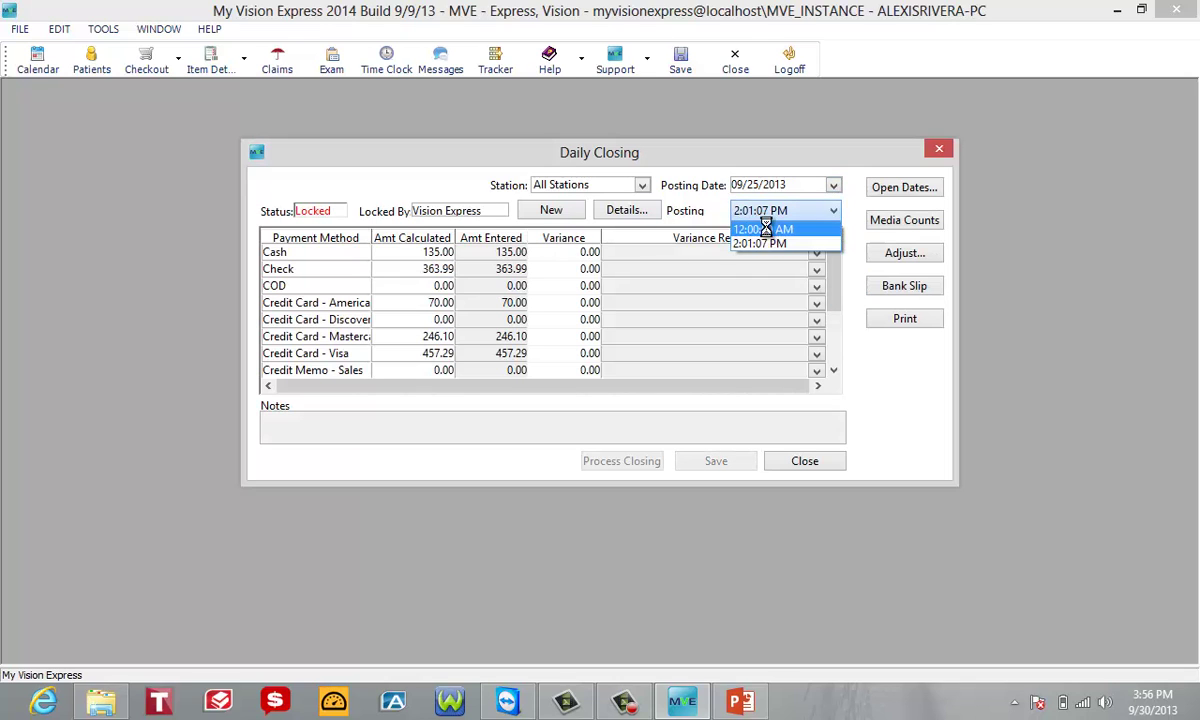
left_click(769, 230)
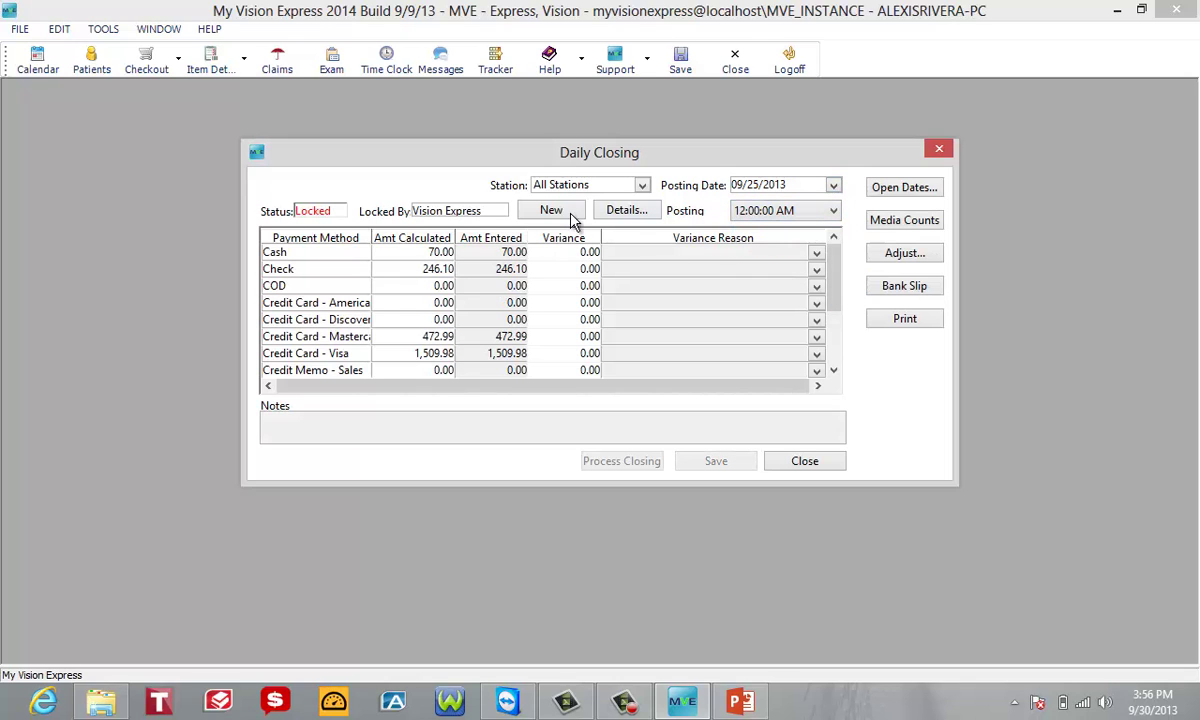
- Make the locked closing adjustable and view the closing details of the Mastercard payments
left_click(916, 257)
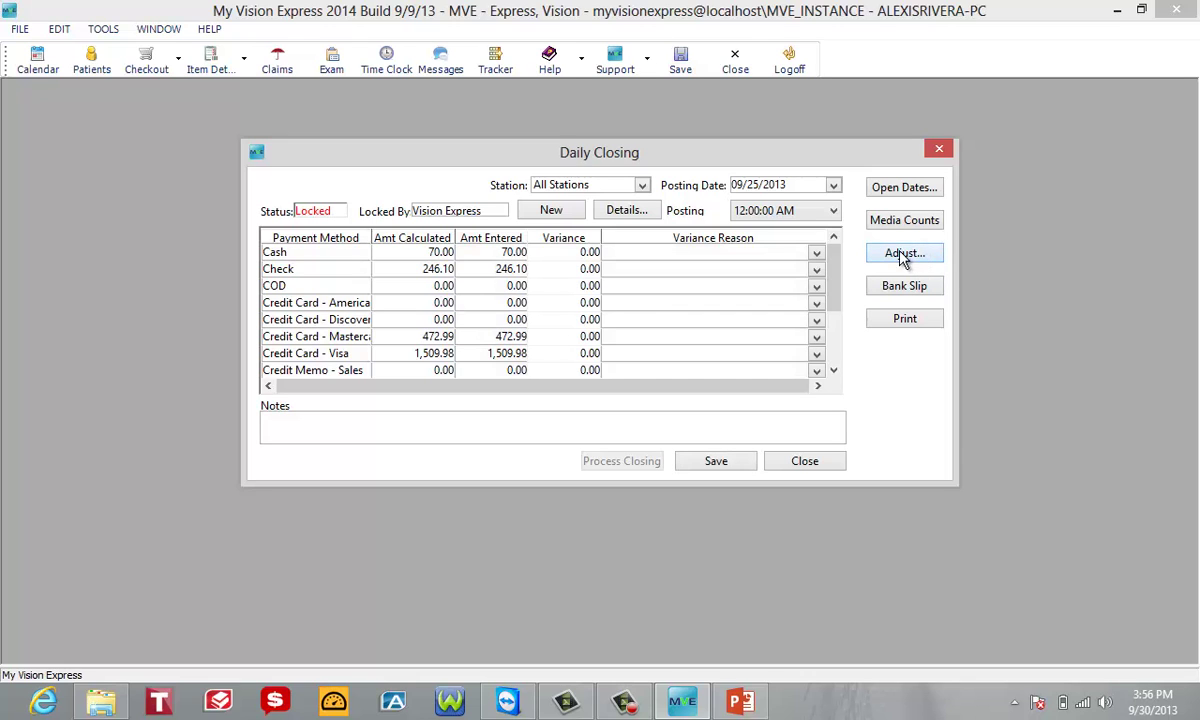
double_click(328, 337)
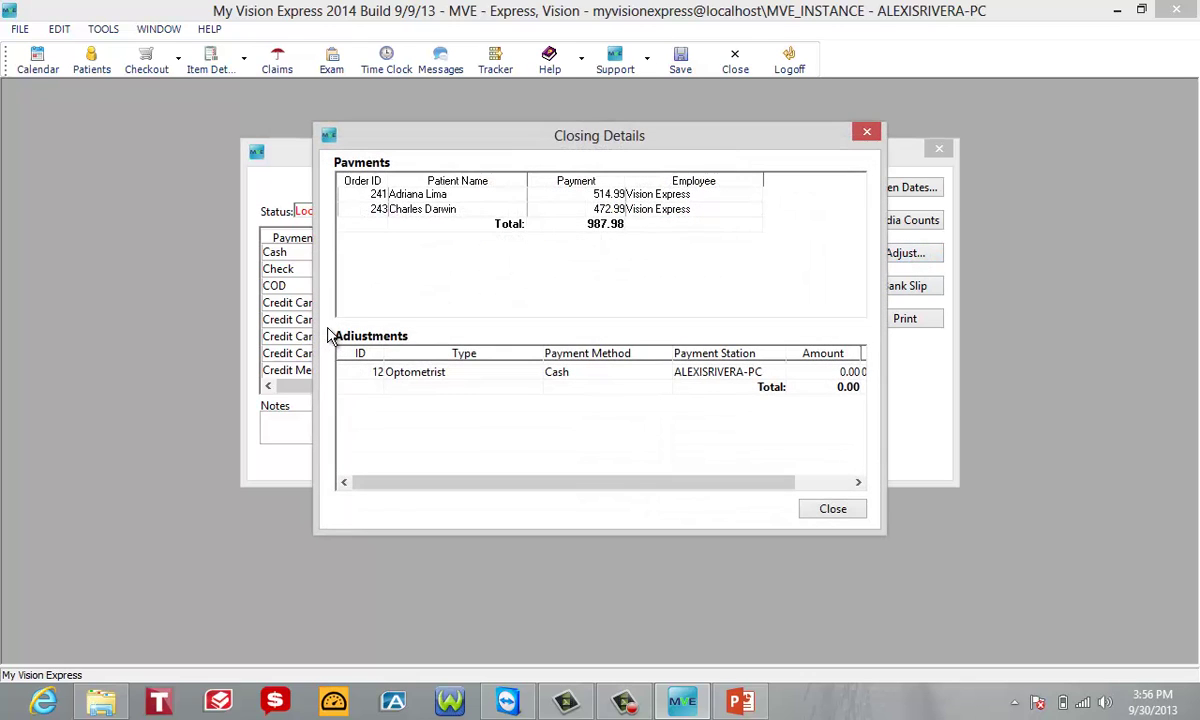
left_click(865, 134)
- Set the Mastercard amount entered to 987.98 with the variance reason "entered payment wrong", and save the closing
left_click(510, 337)
type("987.00")
key("BackSpace")
key("BackSpace")
type("98")
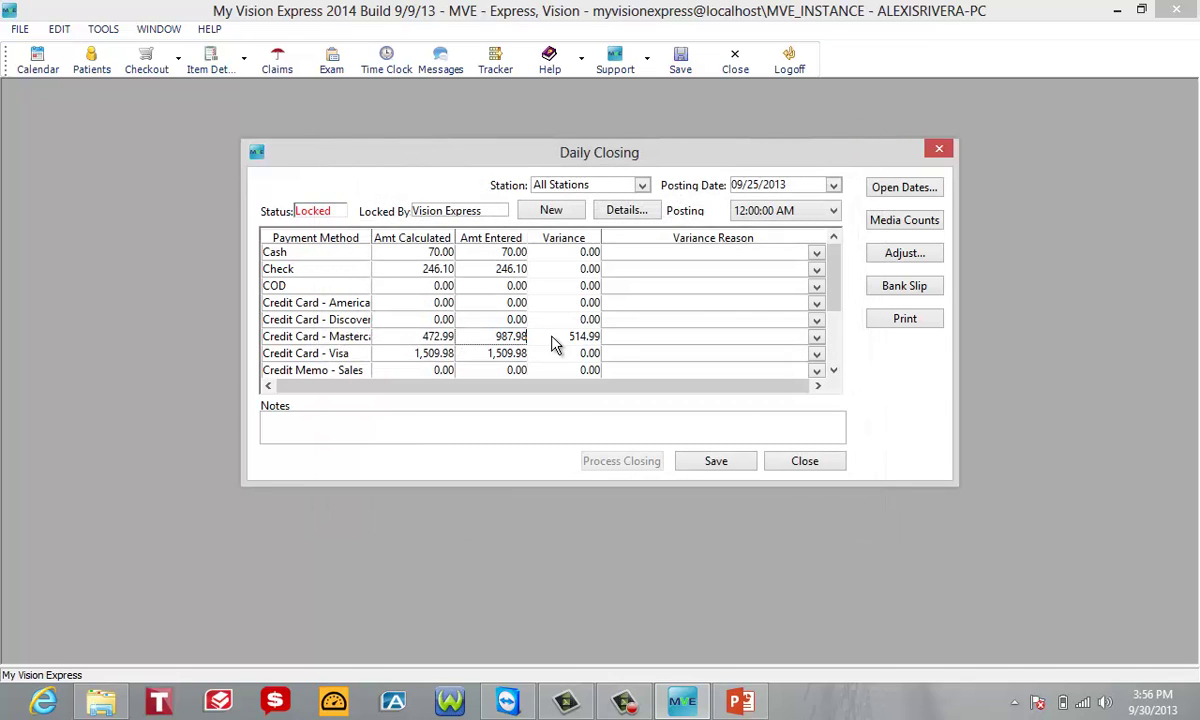
left_click(636, 344)
type("entered payment wrong")
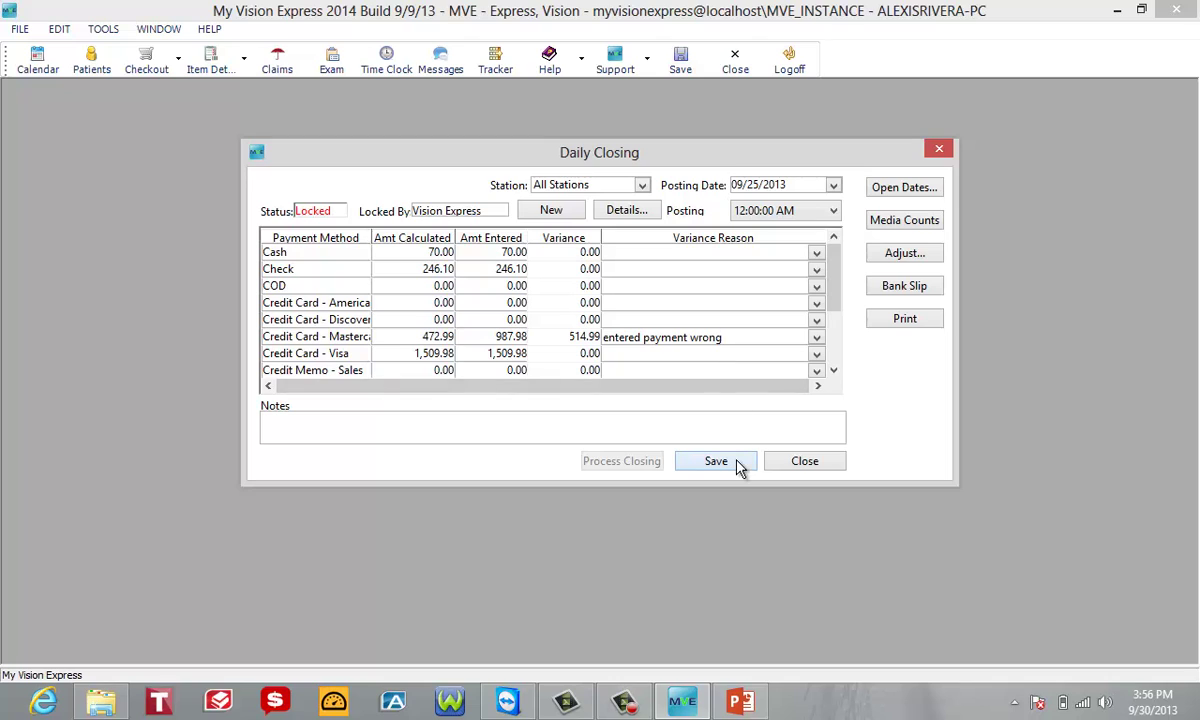
left_click(738, 467)
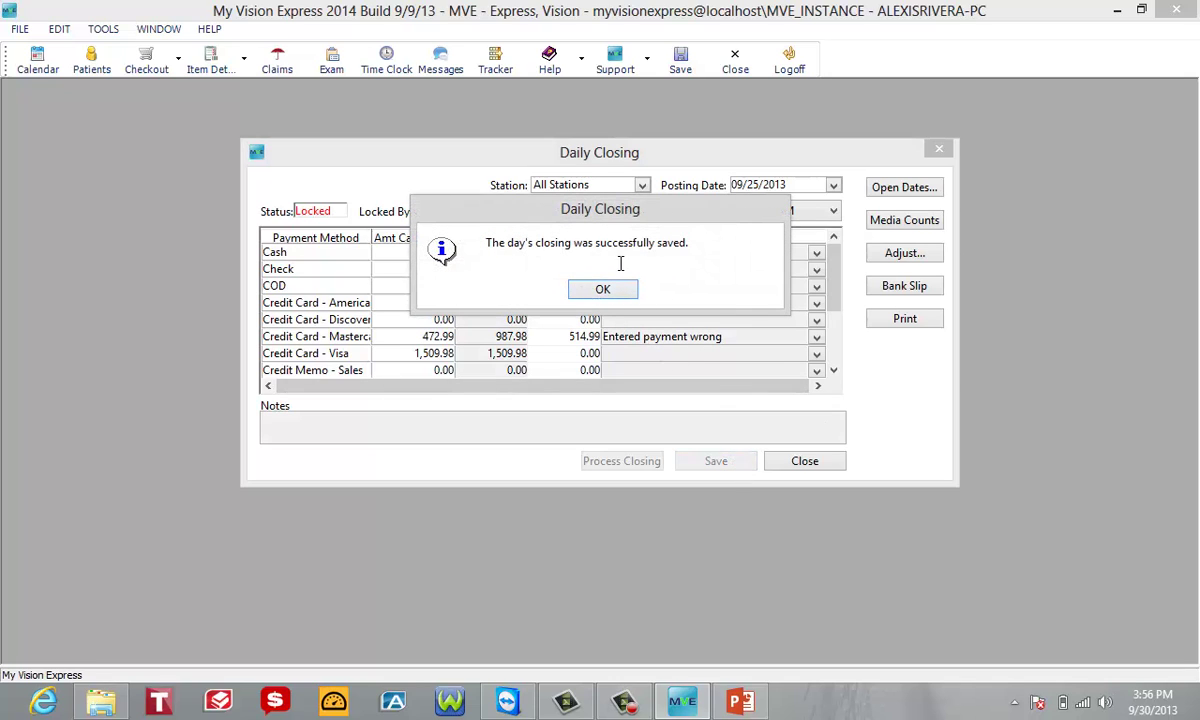
left_click(603, 290)
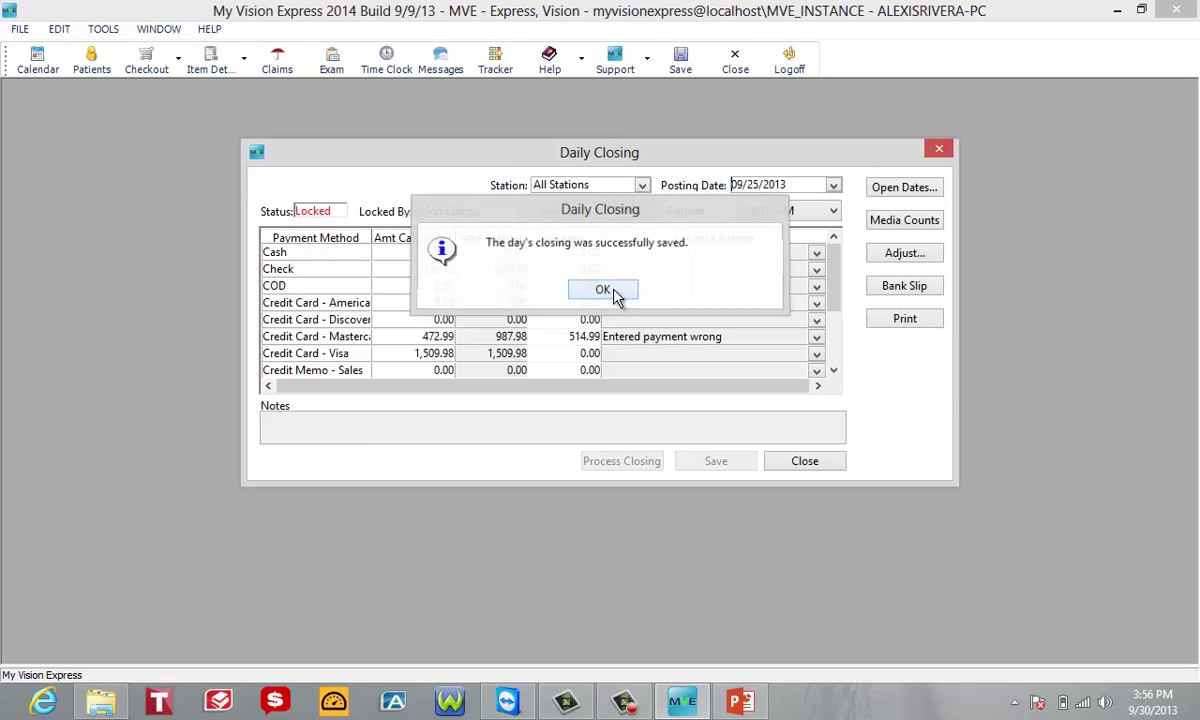